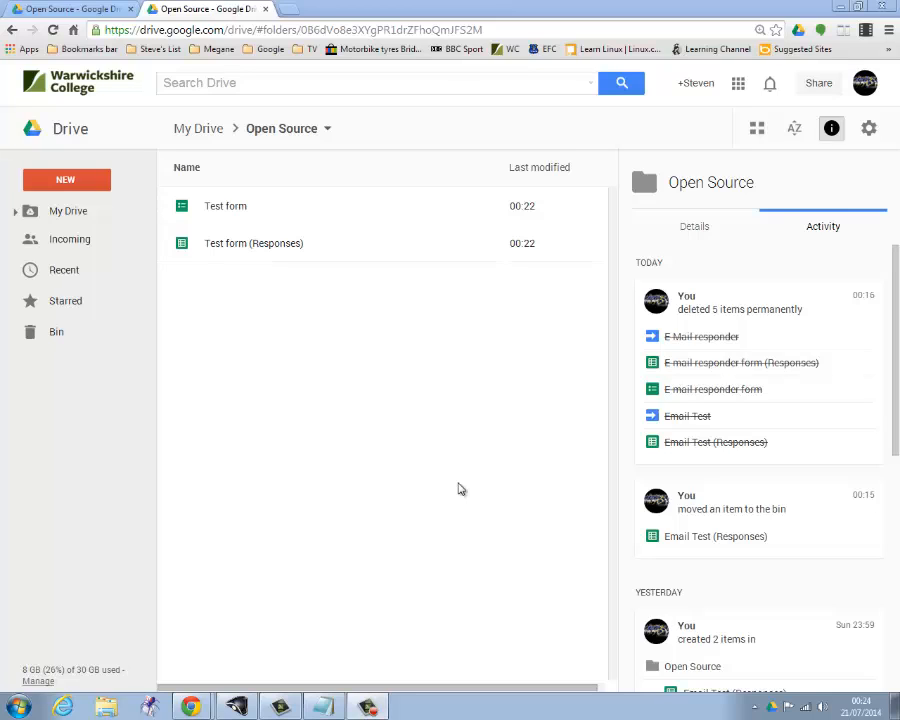
# Open Test form for editing and add a text question titled "Enter your google site URL" after Test Submission.
pyautogui.doubleClick(232, 207)
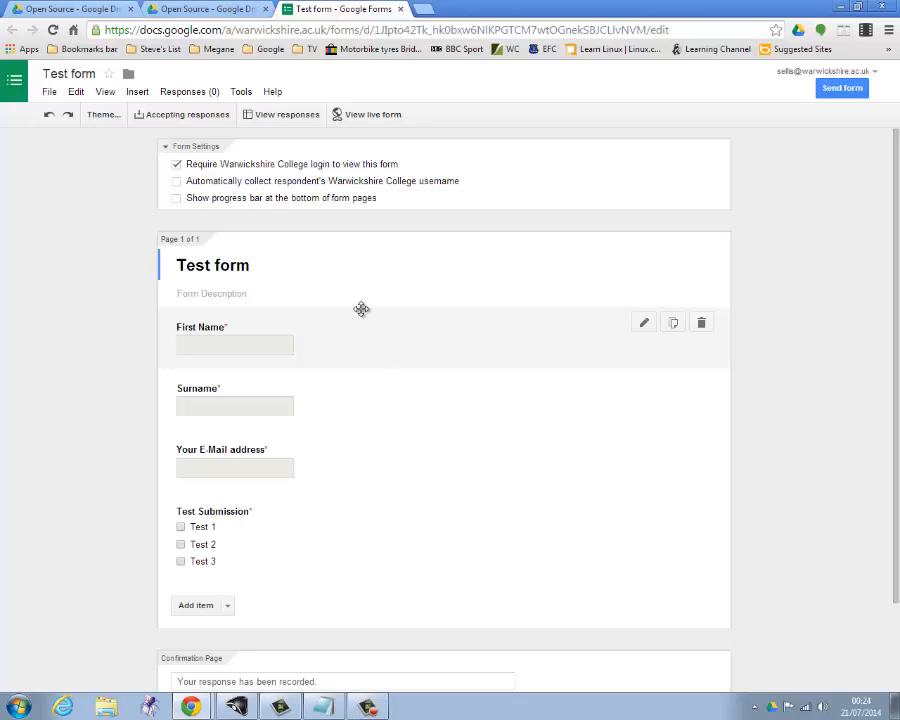
pyautogui.scroll(-1, 396, 458)
pyautogui.scroll(-1, 396, 456)
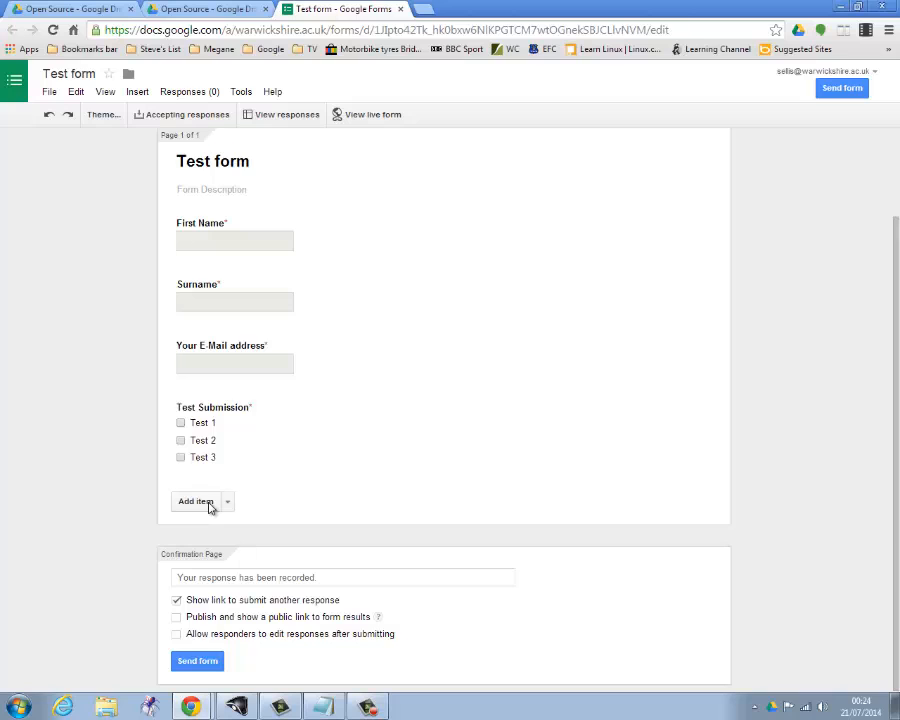
pyautogui.click(207, 505)
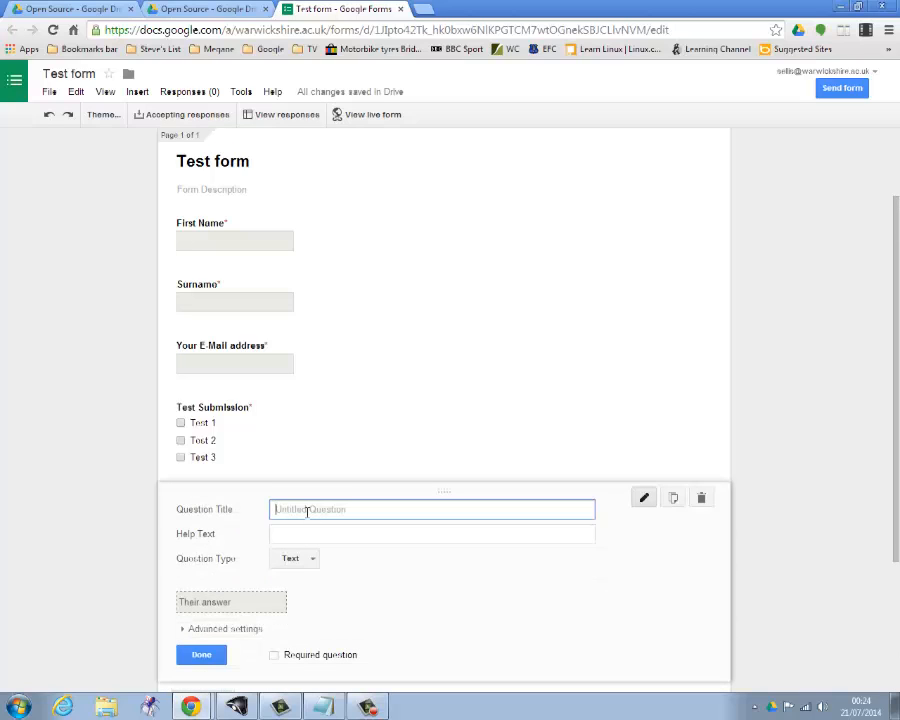
pyautogui.write('Enter your g')
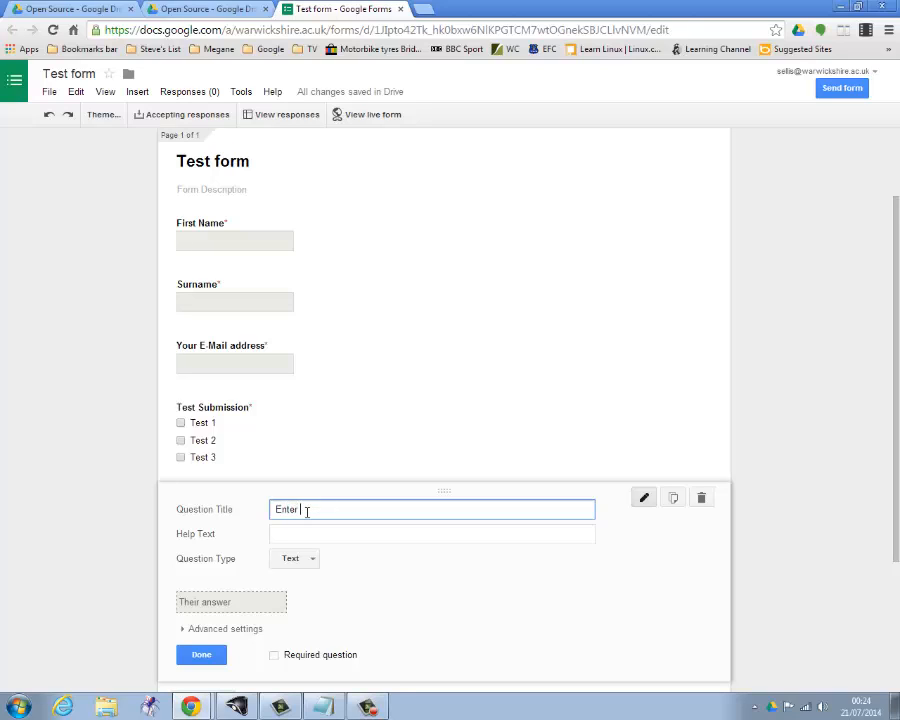
pyautogui.write('oogle site URL')
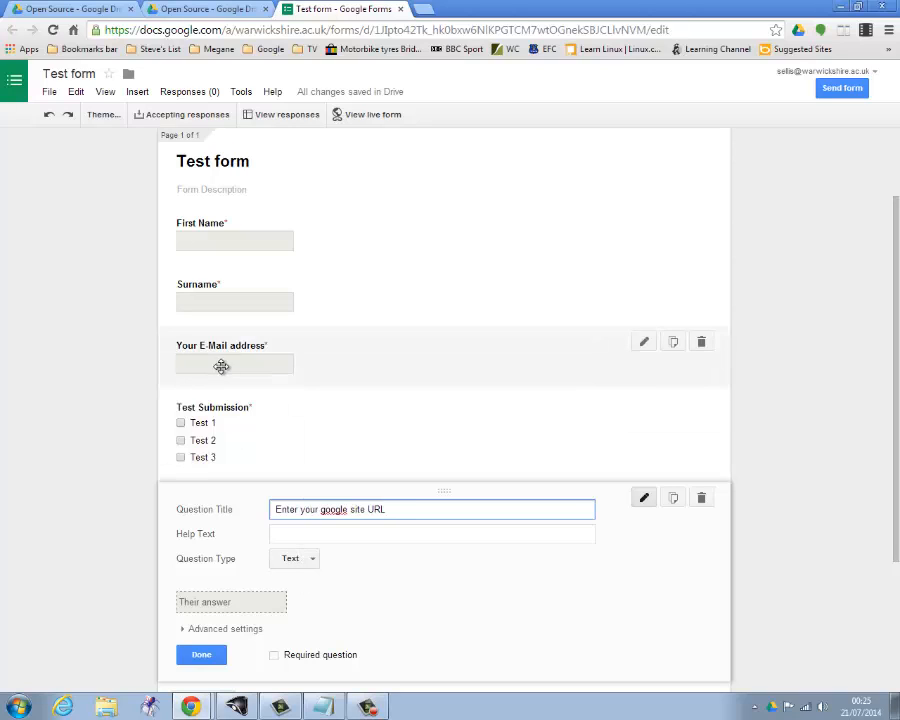
# Make the google site URL question required, finish editing it and close the form.
pyautogui.click(274, 656)
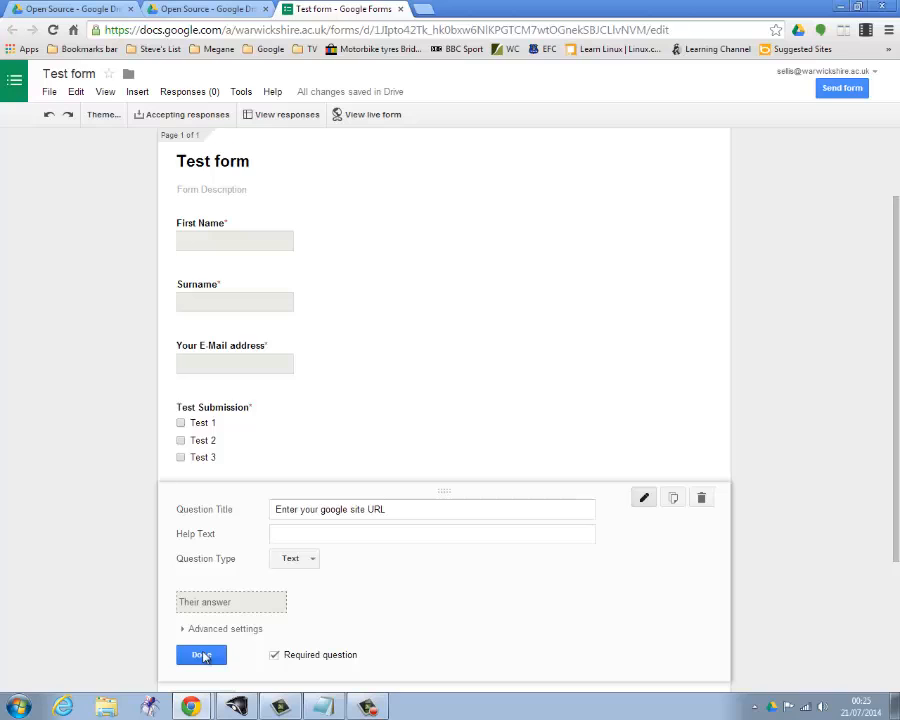
pyautogui.click(202, 656)
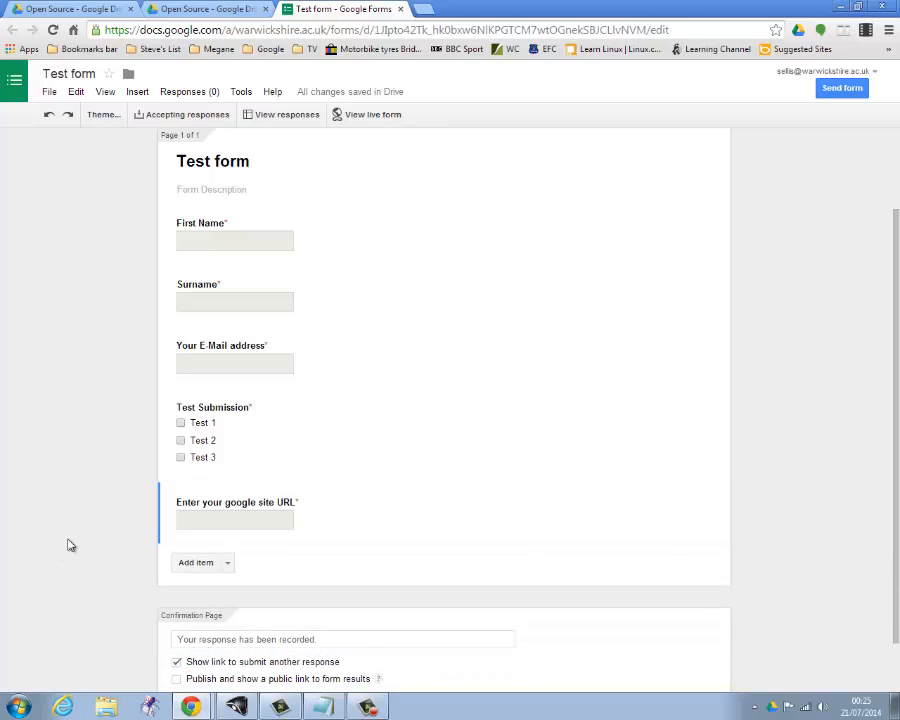
pyautogui.scroll(-1, 66, 540)
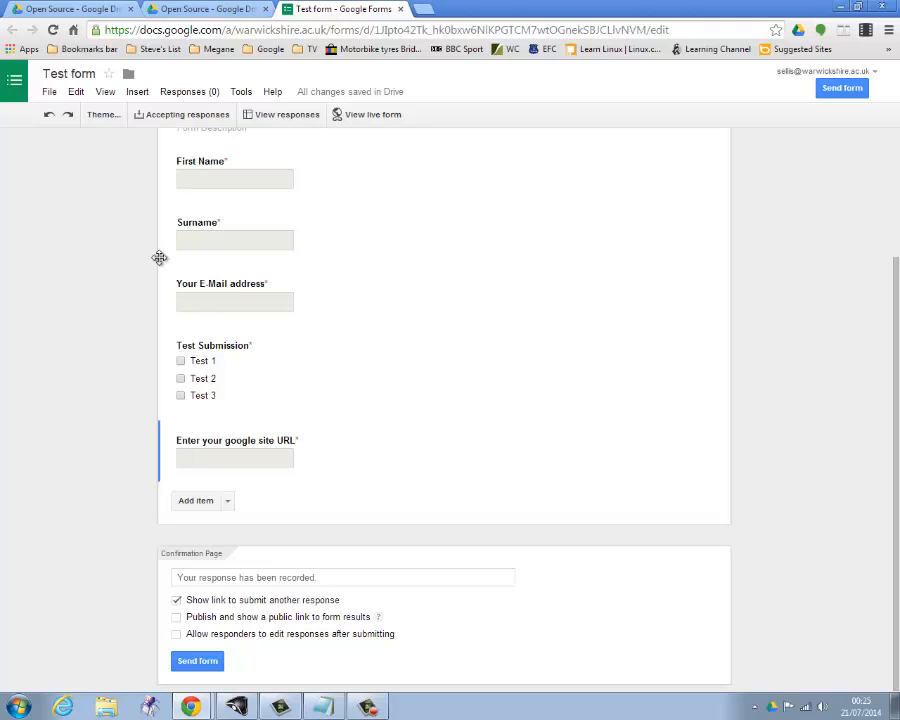
pyautogui.click(400, 10)
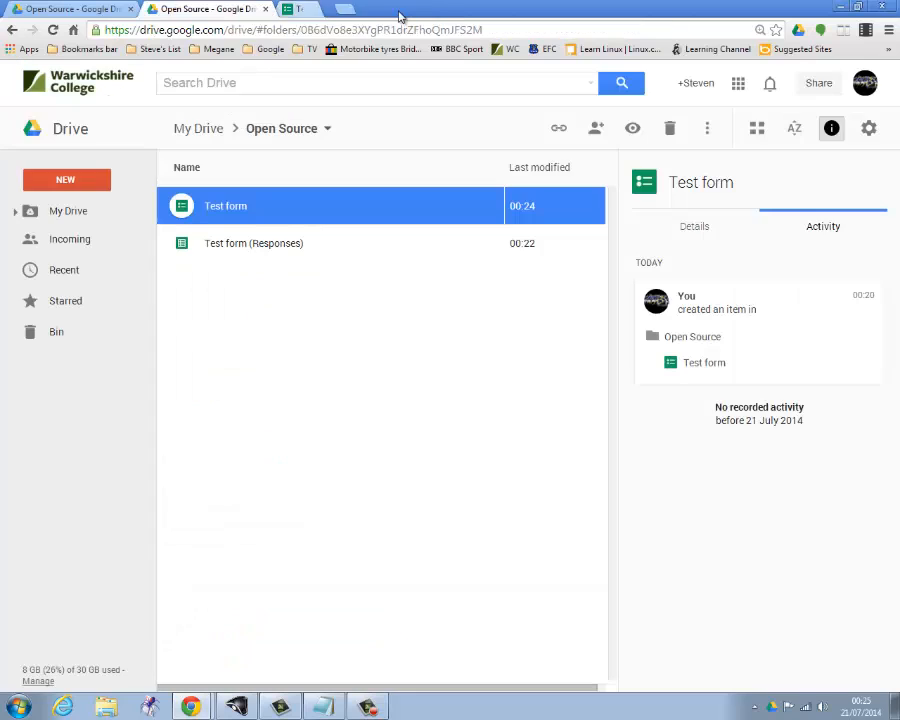
# Open the Test form (Responses) spreadsheet, turn on filtering for the header row and check the Test Submission filter options.
pyautogui.doubleClick(250, 246)
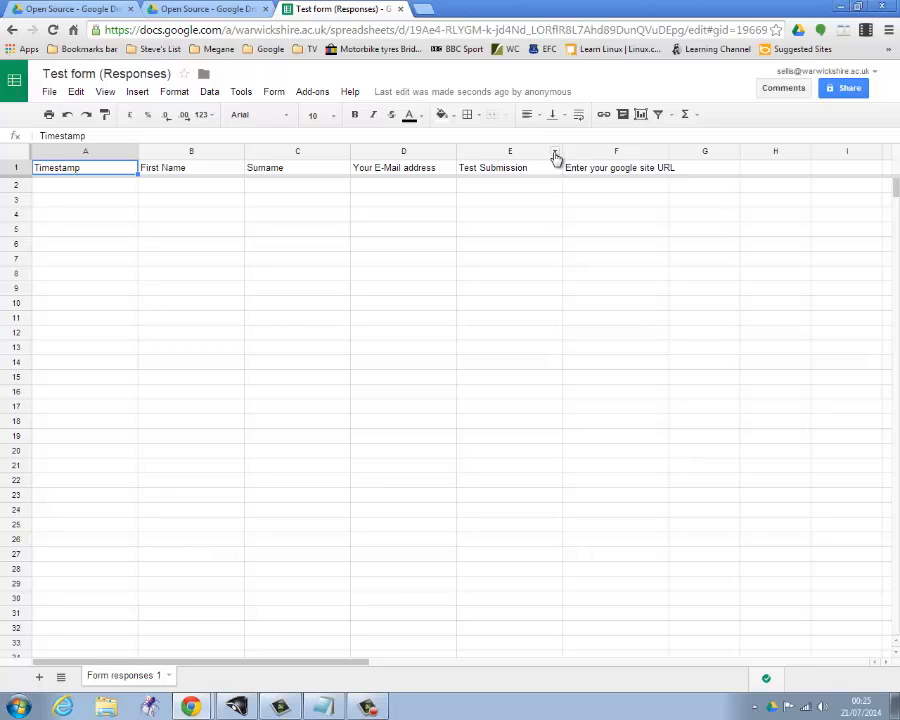
pyautogui.click(660, 115)
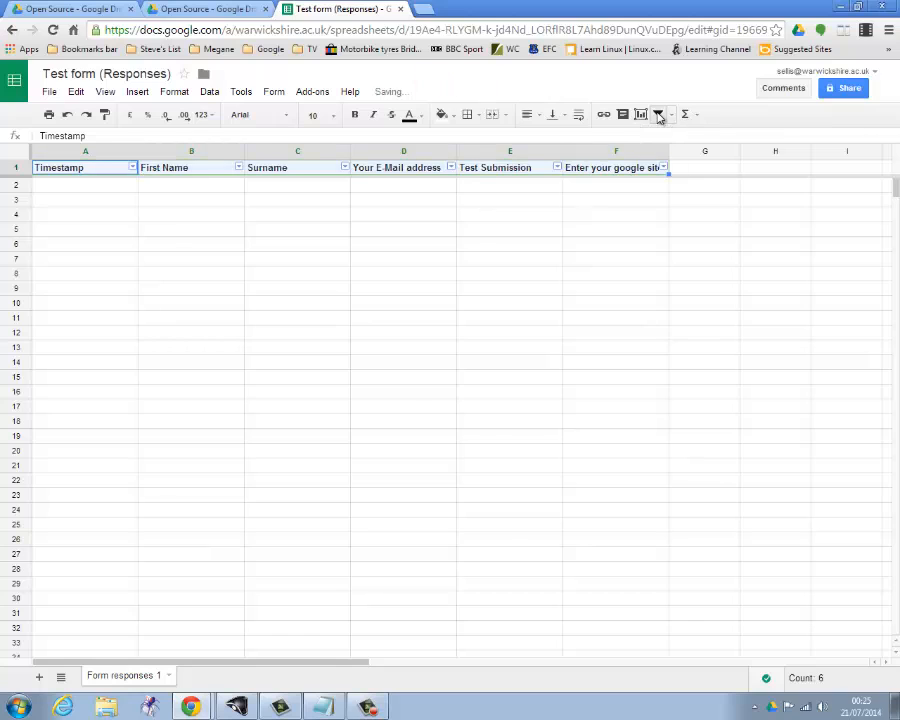
pyautogui.click(558, 168)
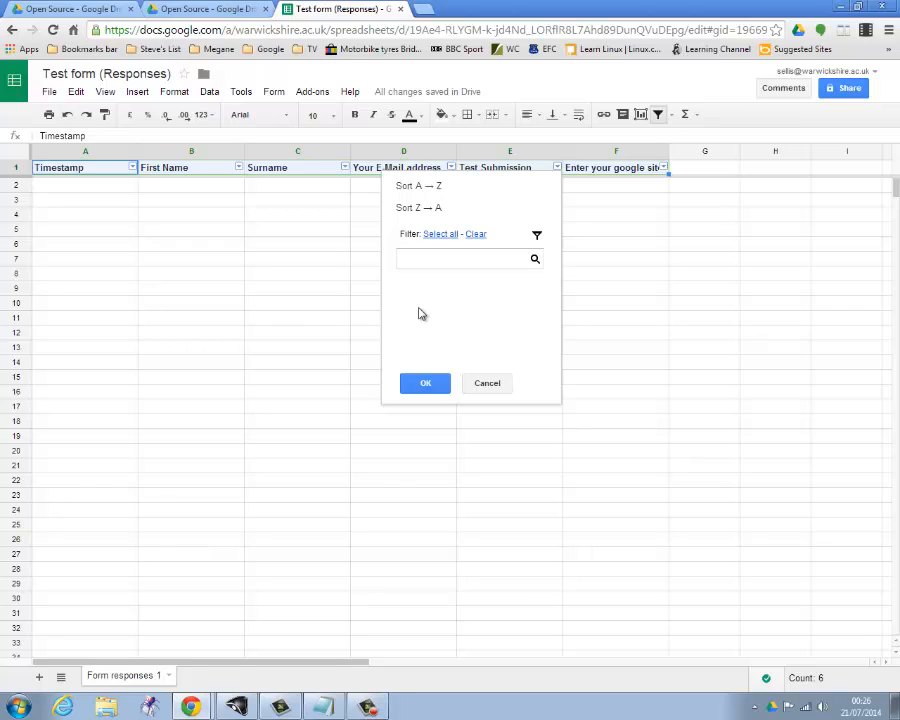
pyautogui.click(624, 187)
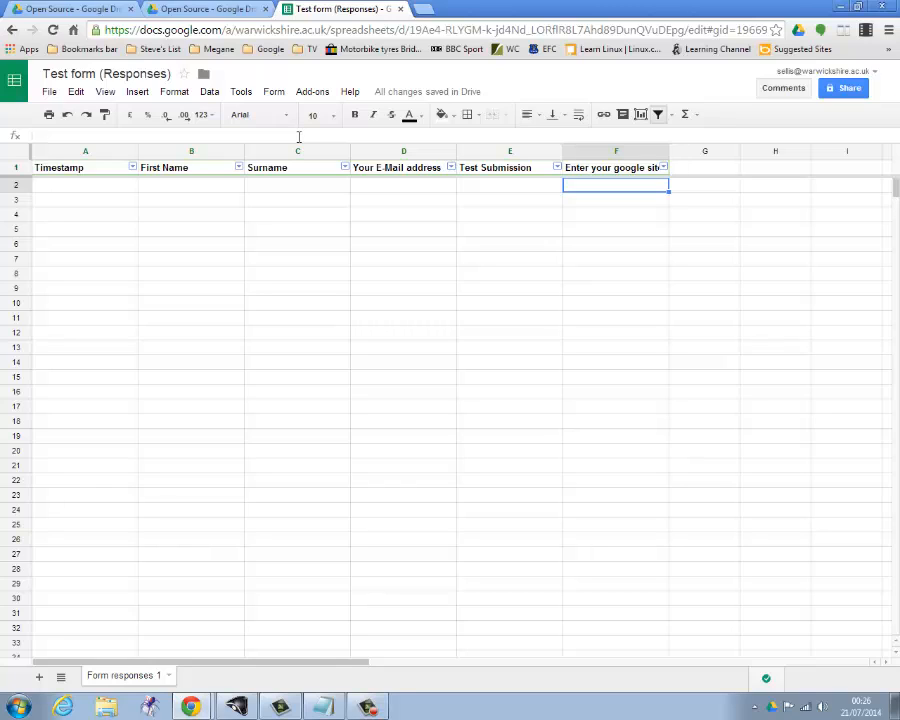
# Open the script editor for the responses spreadsheet and delete the default myFunction code from Code.gs.
pyautogui.click(243, 93)
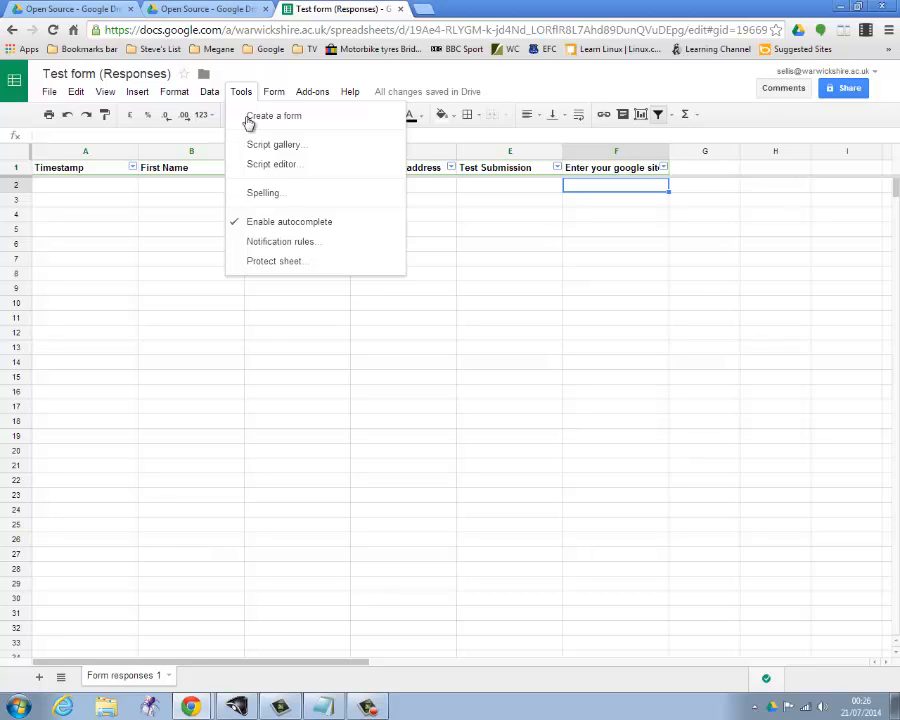
pyautogui.click(271, 166)
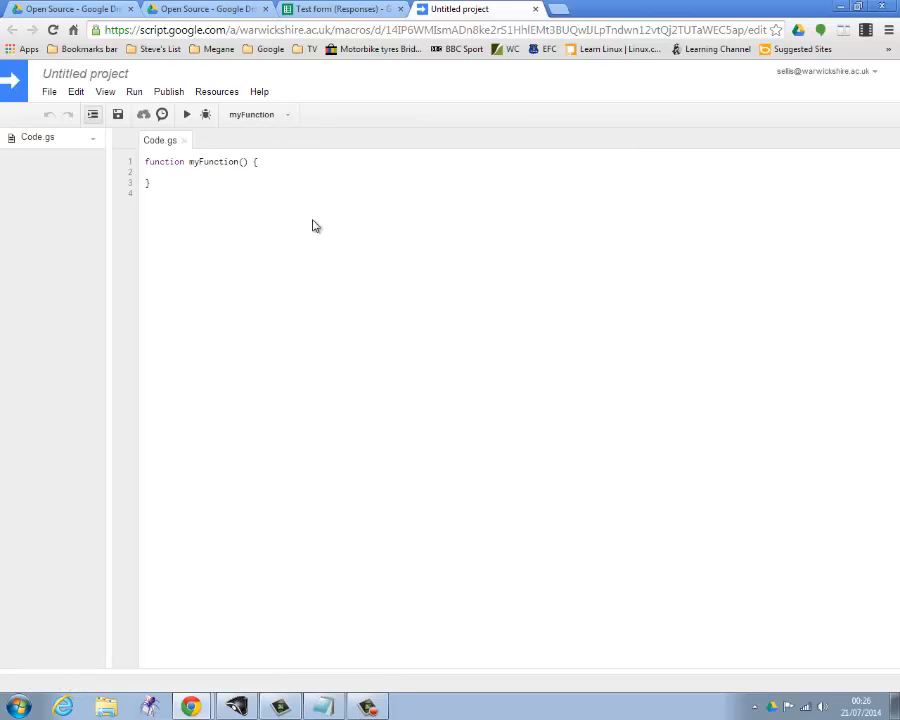
pyautogui.moveTo(171, 190); pyautogui.dragTo(140, 168)
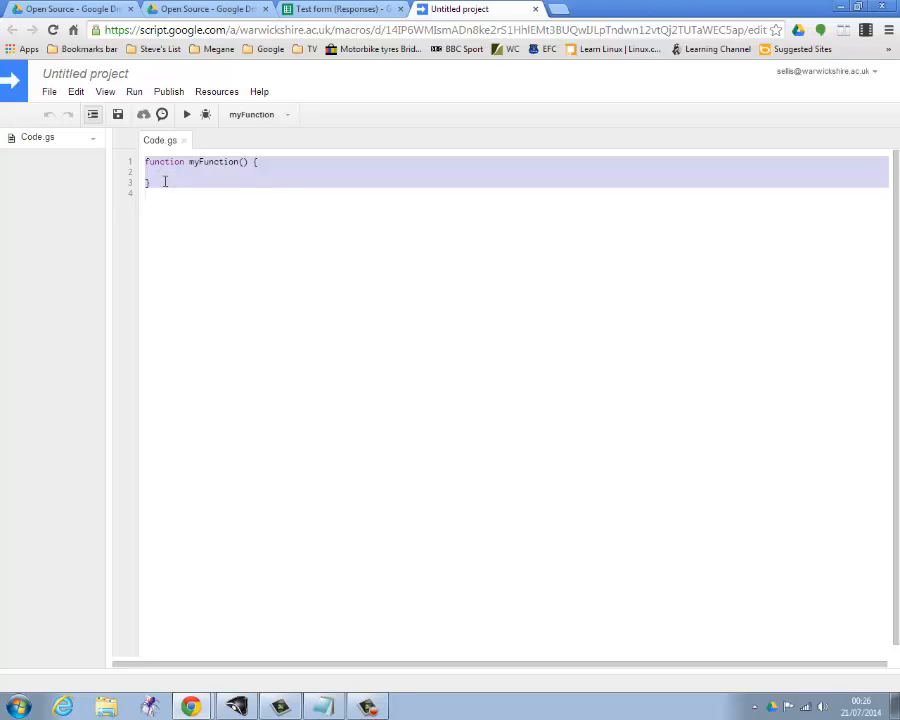
pyautogui.press('Delete')
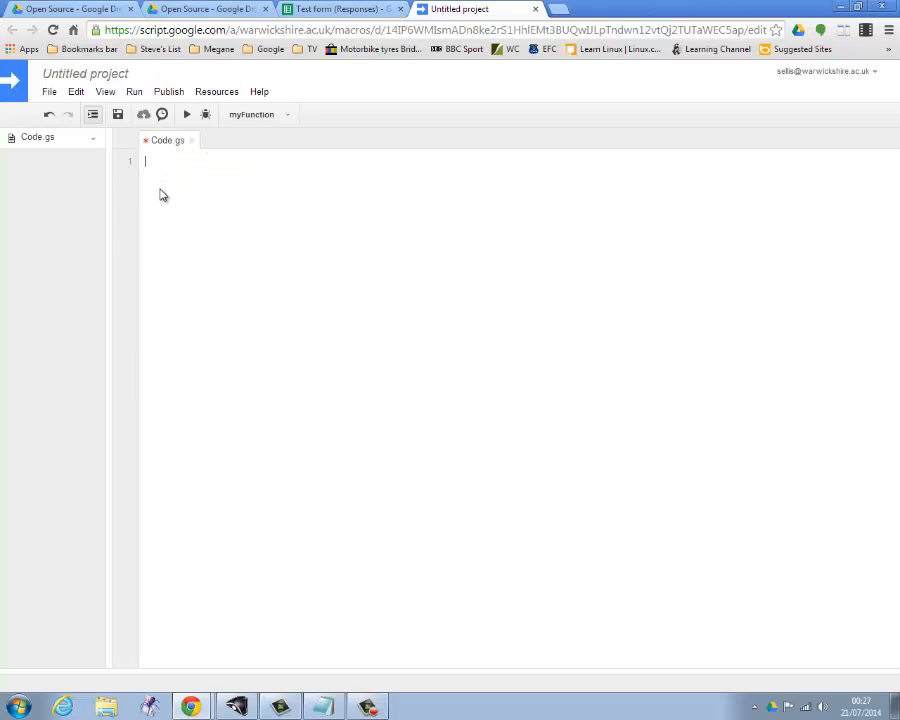
# Copy the entire EMailer script from Notepad and paste it into the empty Code.gs file.
pyautogui.moveTo(358, 713)
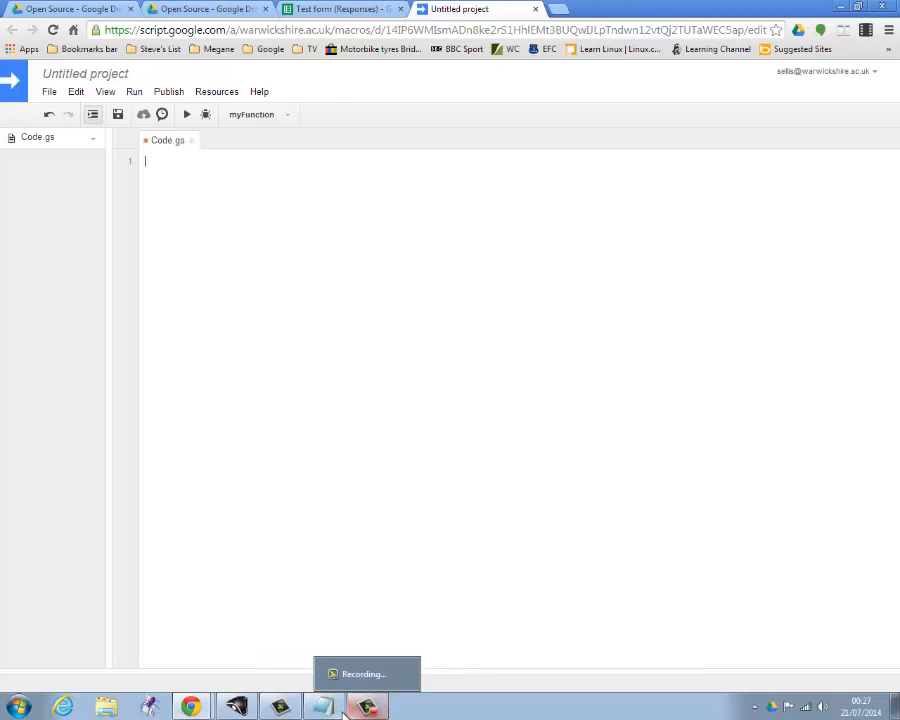
pyautogui.click(324, 707)
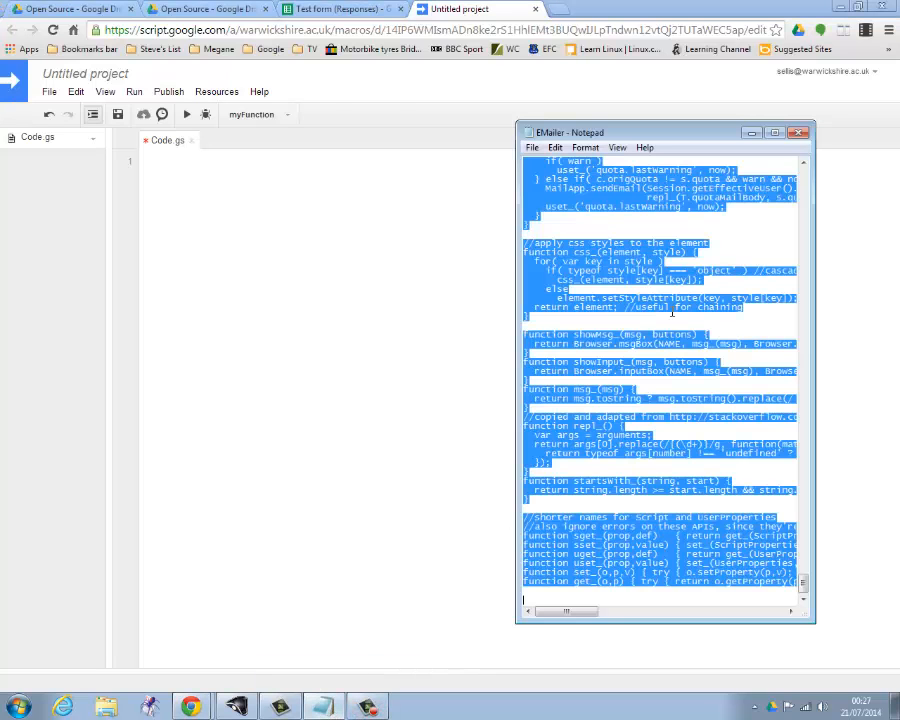
pyautogui.rightClick(628, 270)
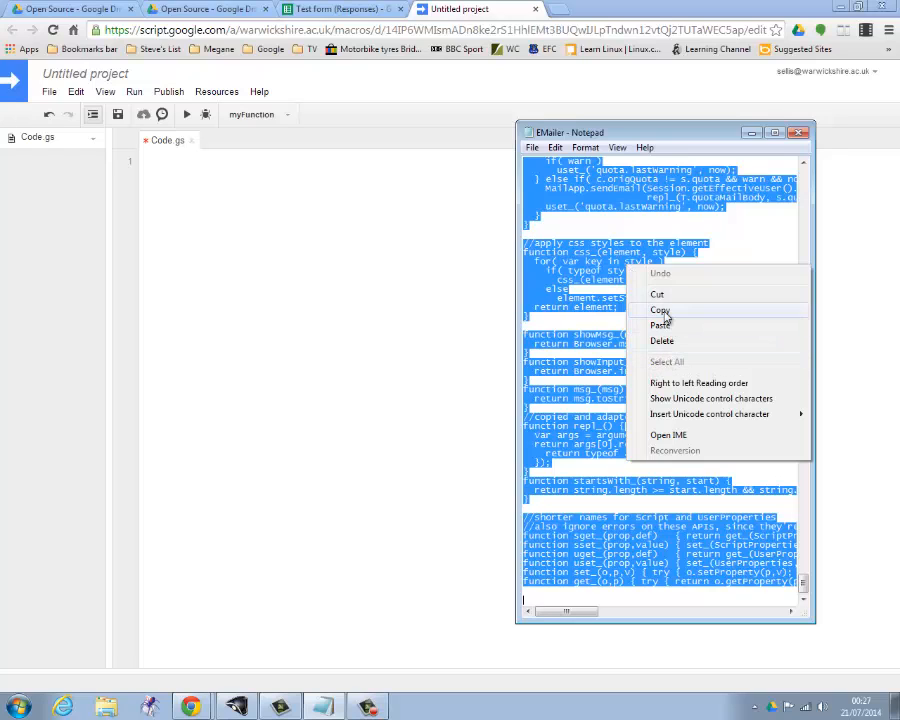
pyautogui.click(661, 310)
pyautogui.click(160, 160)
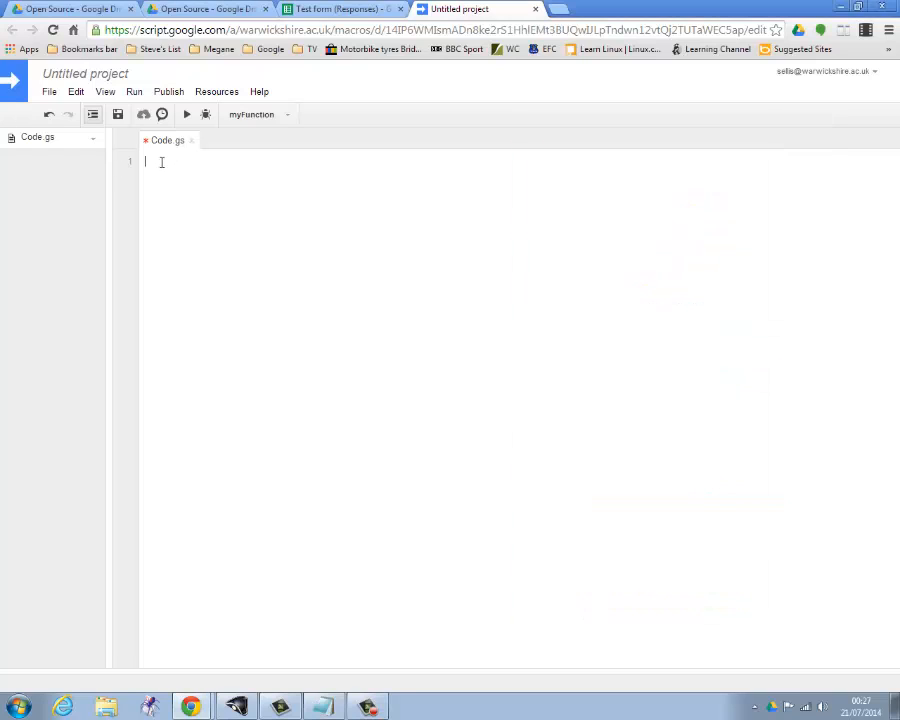
pyautogui.rightClick(160, 160)
pyautogui.click(190, 245)
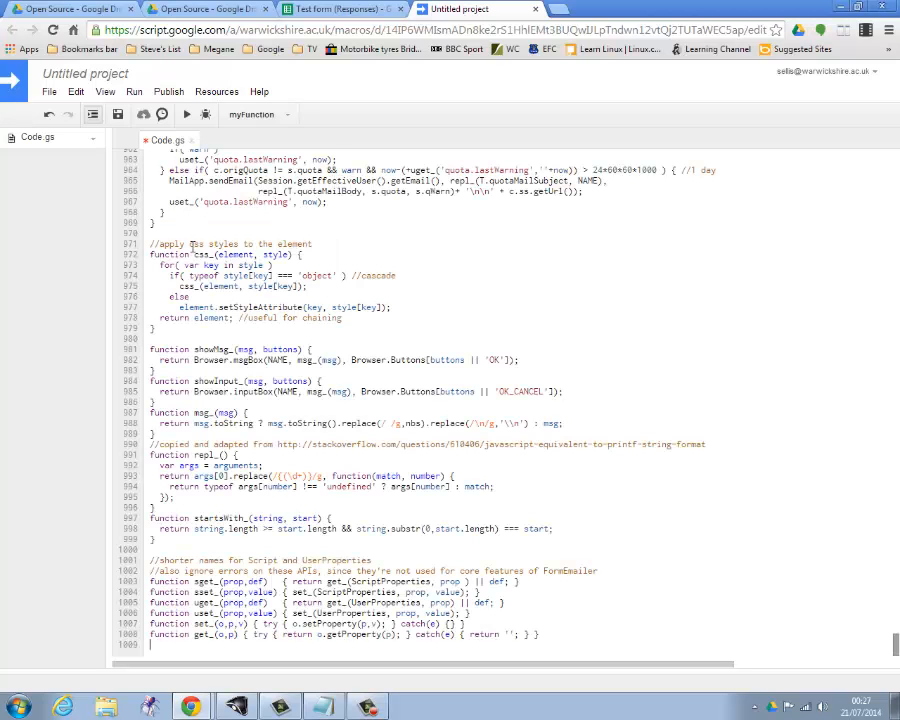
pyautogui.scroll(2, 224, 196)
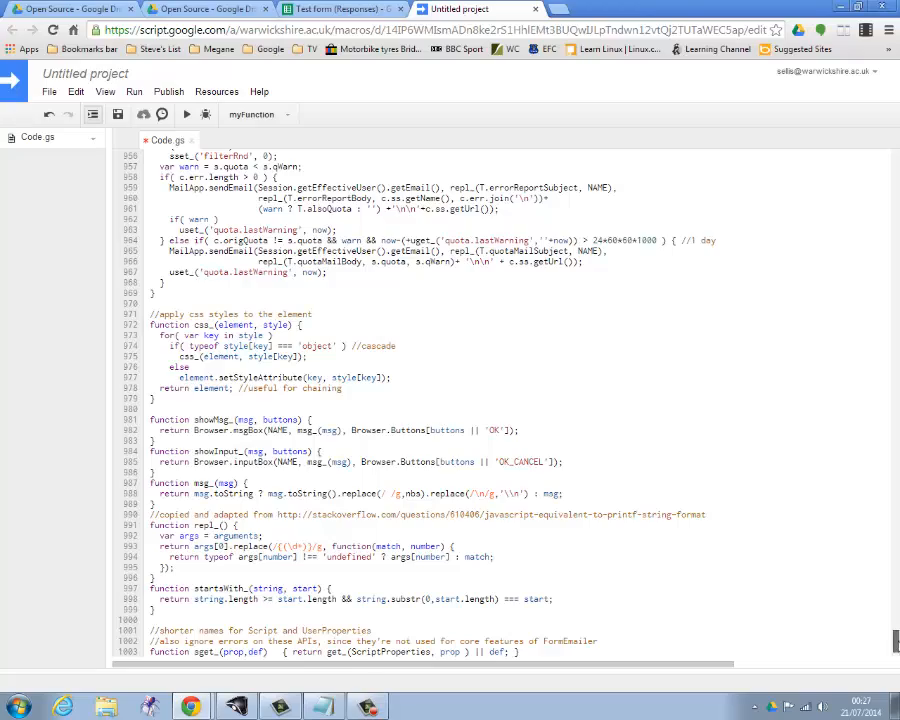
pyautogui.moveTo(896, 640); pyautogui.dragTo(896, 170)
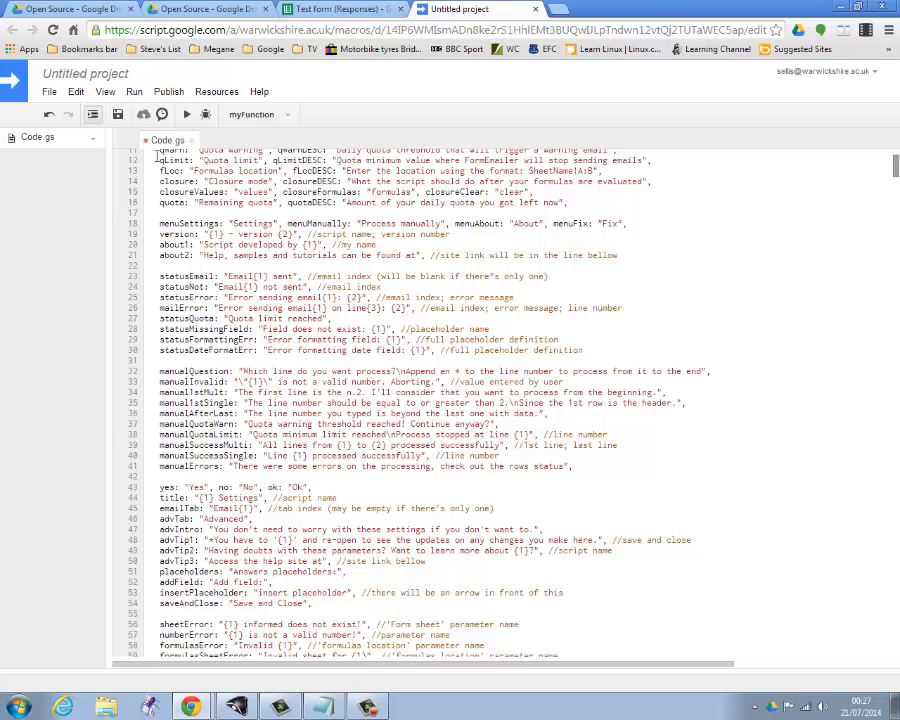
# Rename the untitled script project to "Test Form".
pyautogui.click(88, 74)
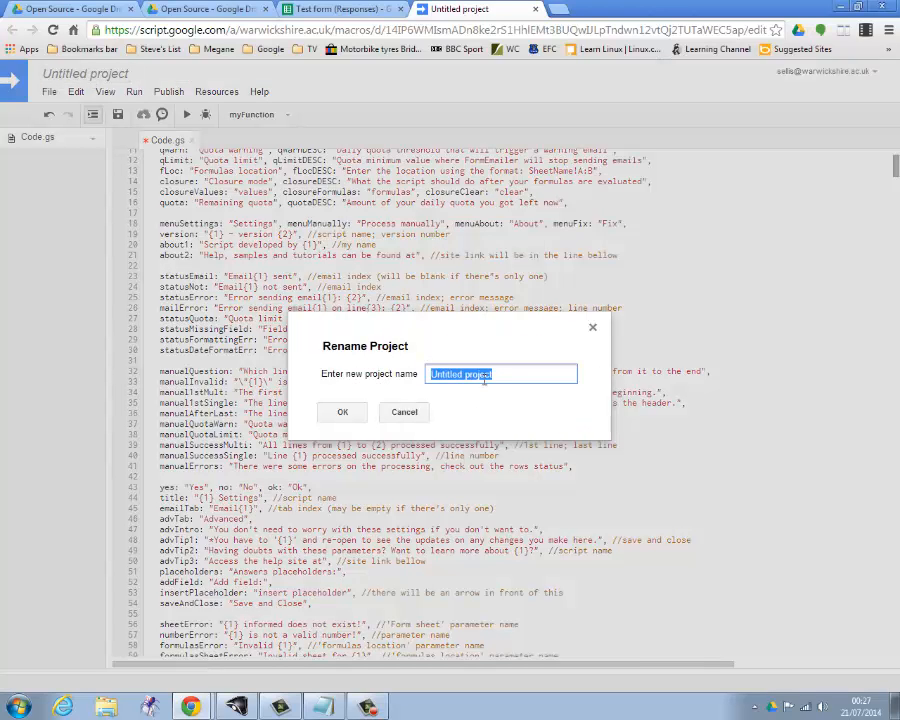
pyautogui.moveTo(497, 375); pyautogui.dragTo(309, 371)
pyautogui.write('Test')
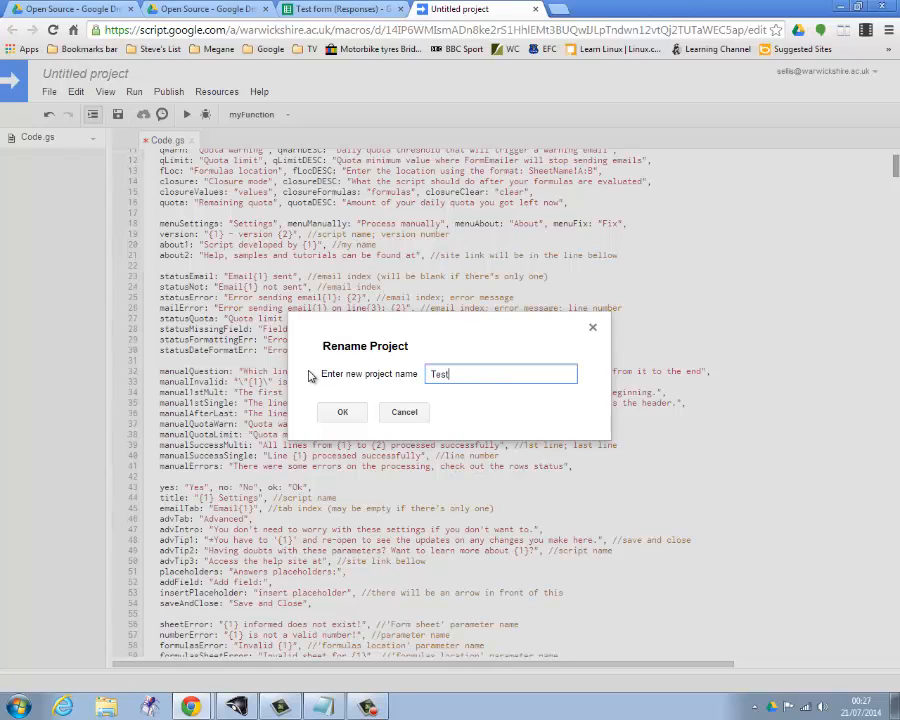
pyautogui.write(' Form')
pyautogui.click(342, 413)
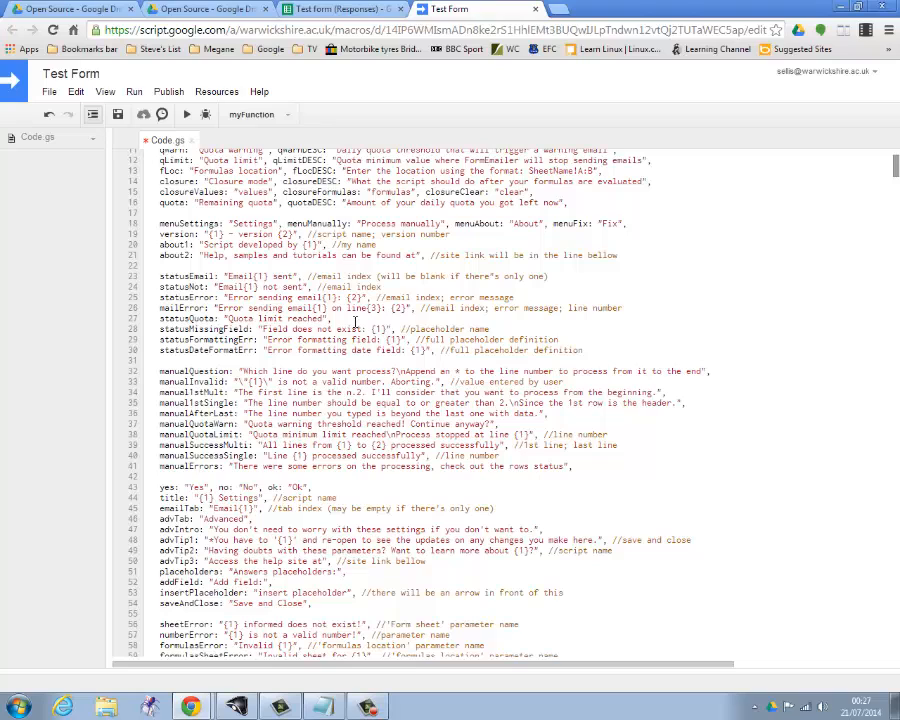
# Run myFunction and grant the Test Form script the permissions it requests.
pyautogui.click(134, 93)
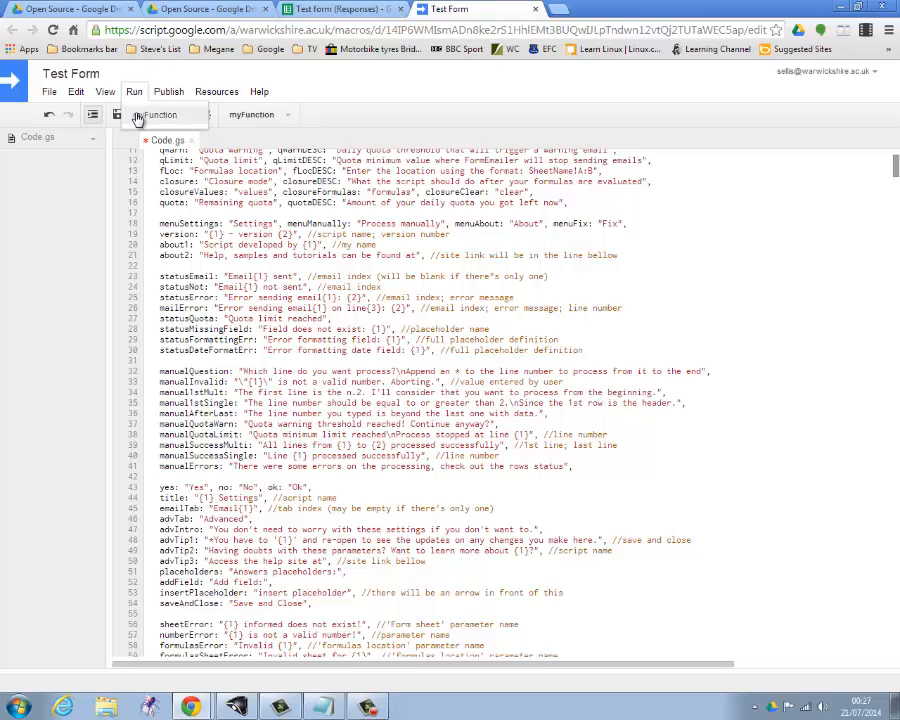
pyautogui.click(150, 116)
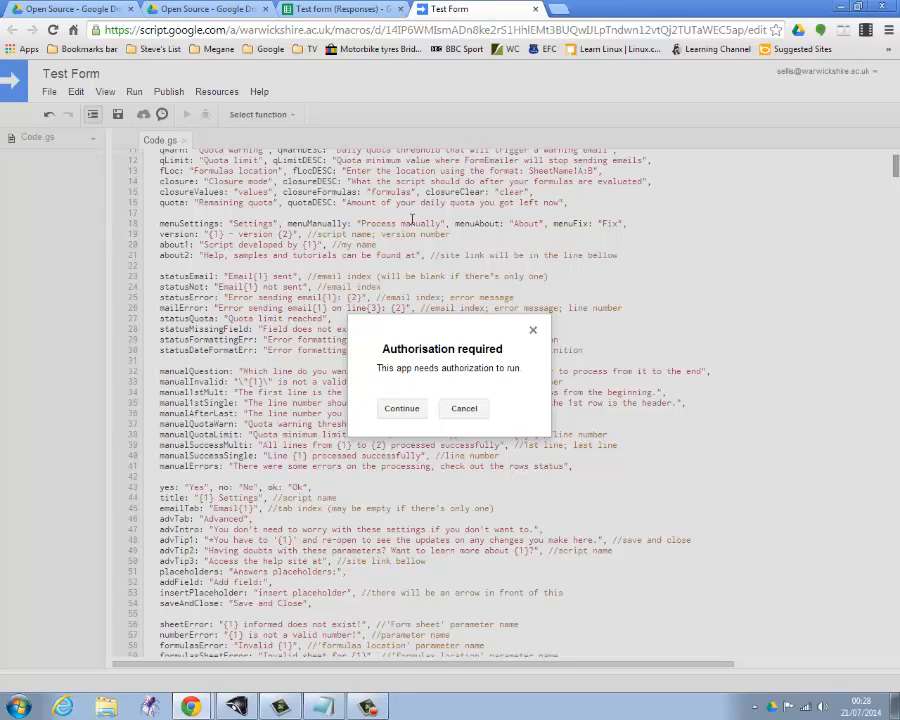
pyautogui.click(398, 407)
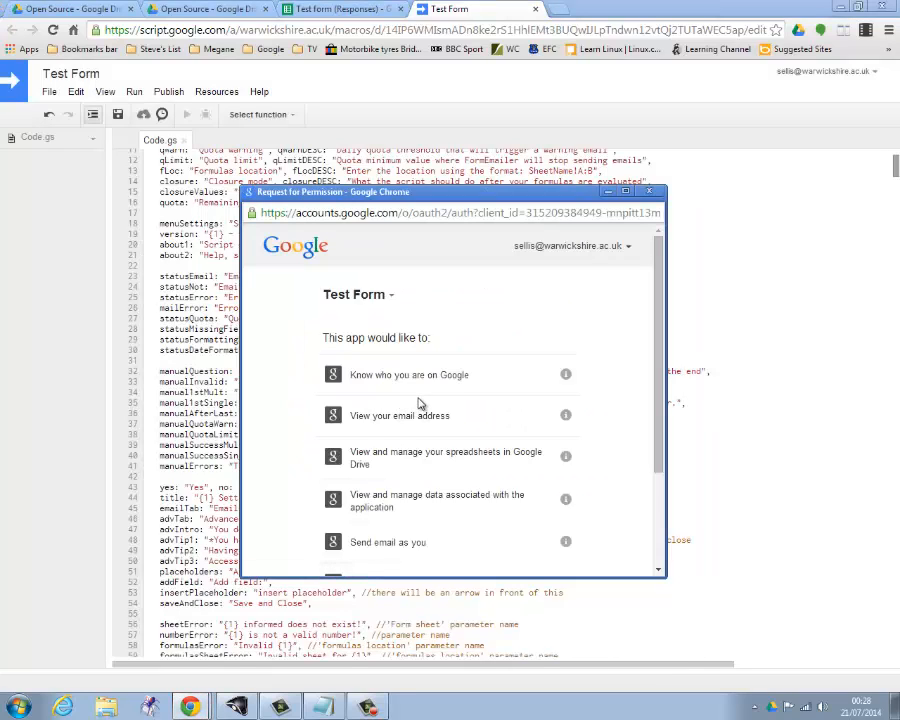
pyautogui.scroll(-3, 420, 403)
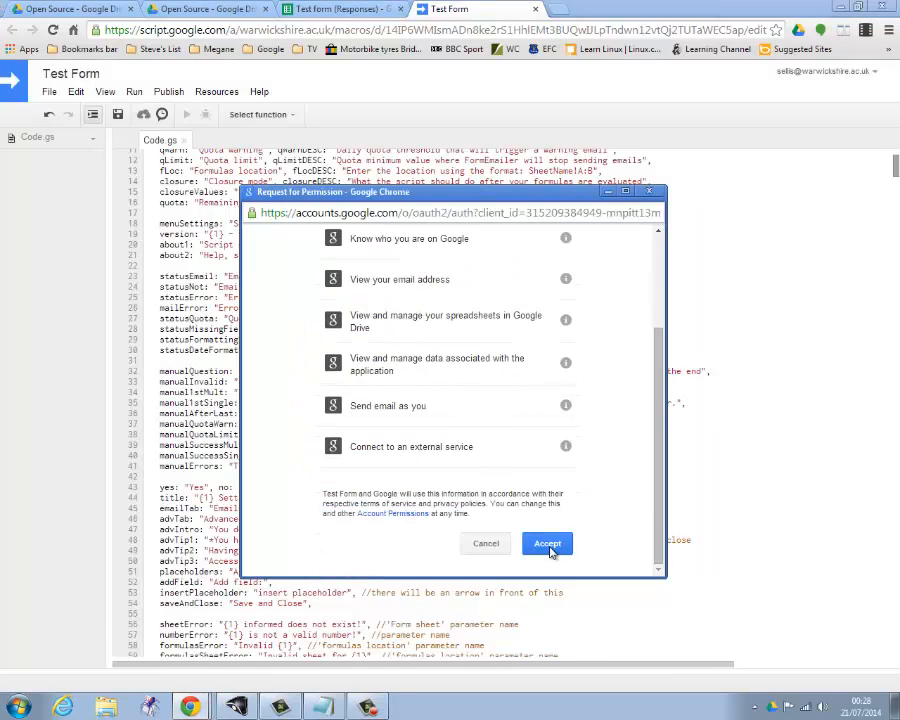
pyautogui.click(549, 549)
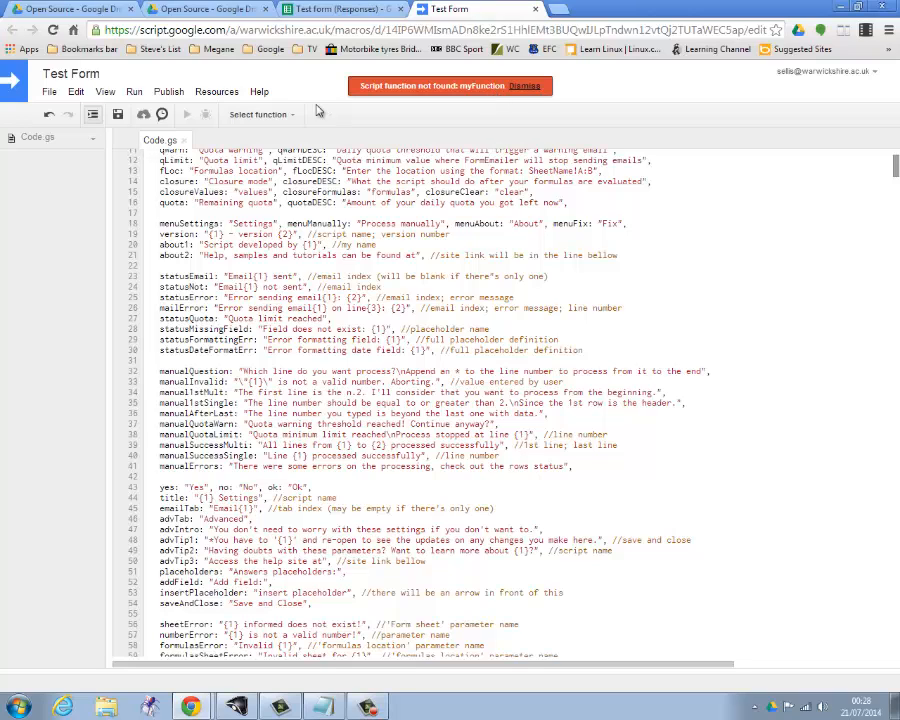
# Add and save a project trigger that runs timeDriven from the spreadsheet on form submit.
pyautogui.click(222, 95)
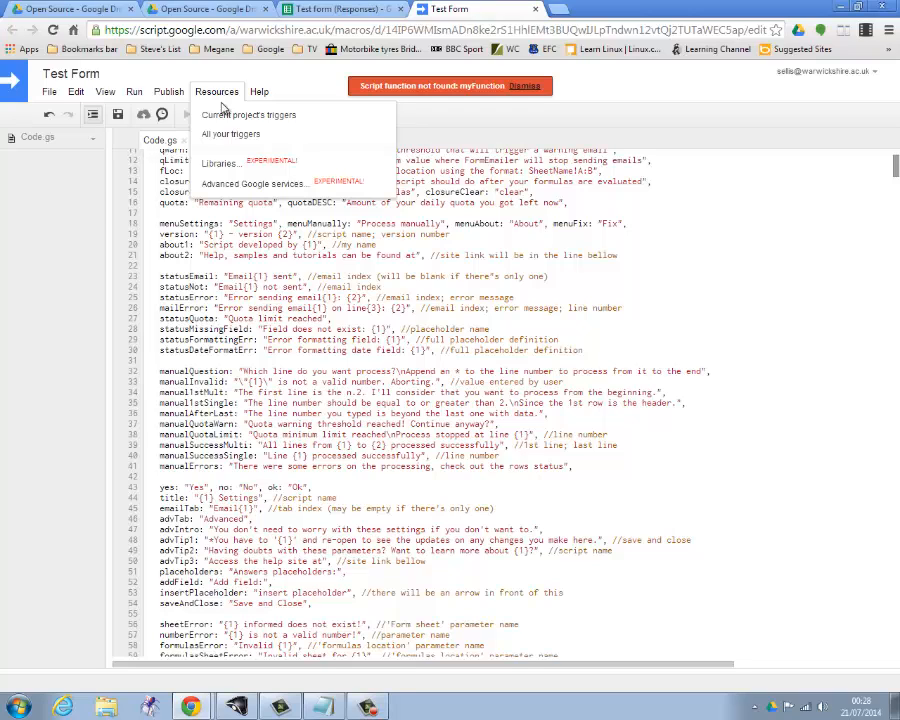
pyautogui.click(225, 118)
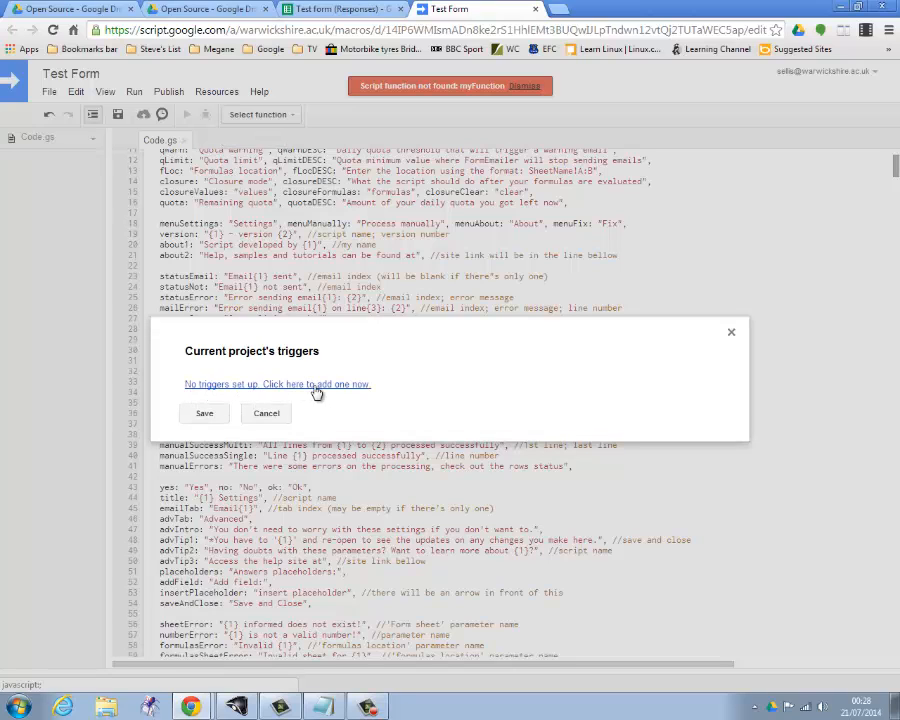
pyautogui.click(329, 386)
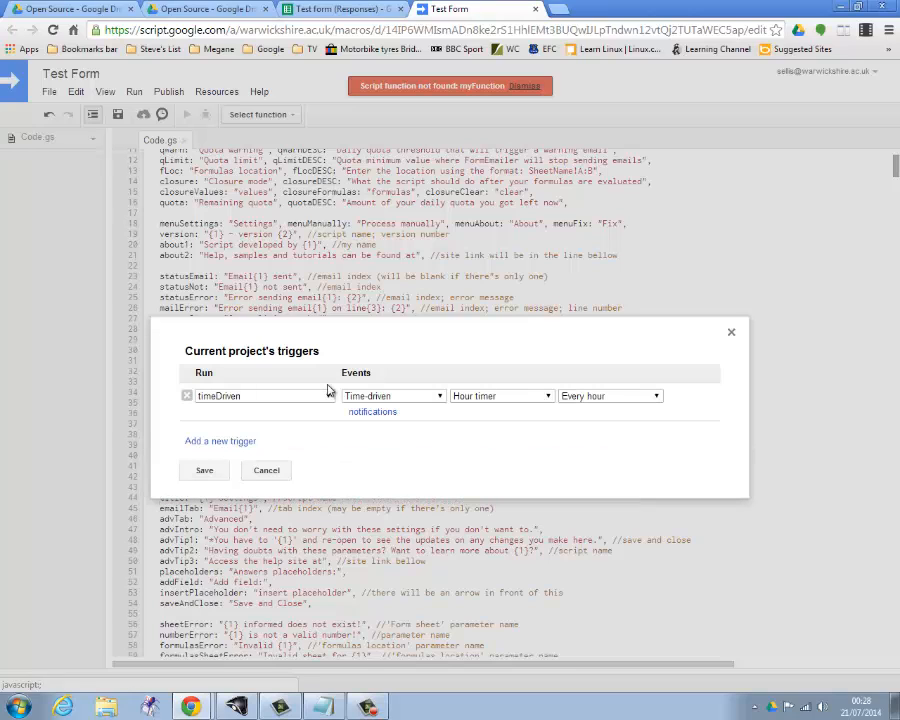
pyautogui.click(400, 397)
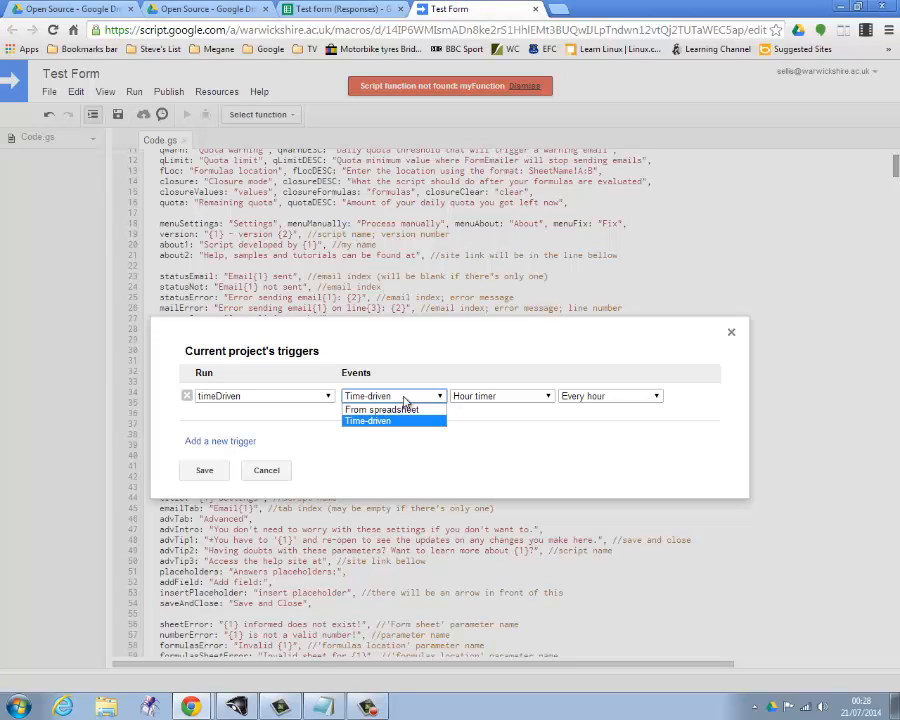
pyautogui.click(400, 409)
pyautogui.click(503, 398)
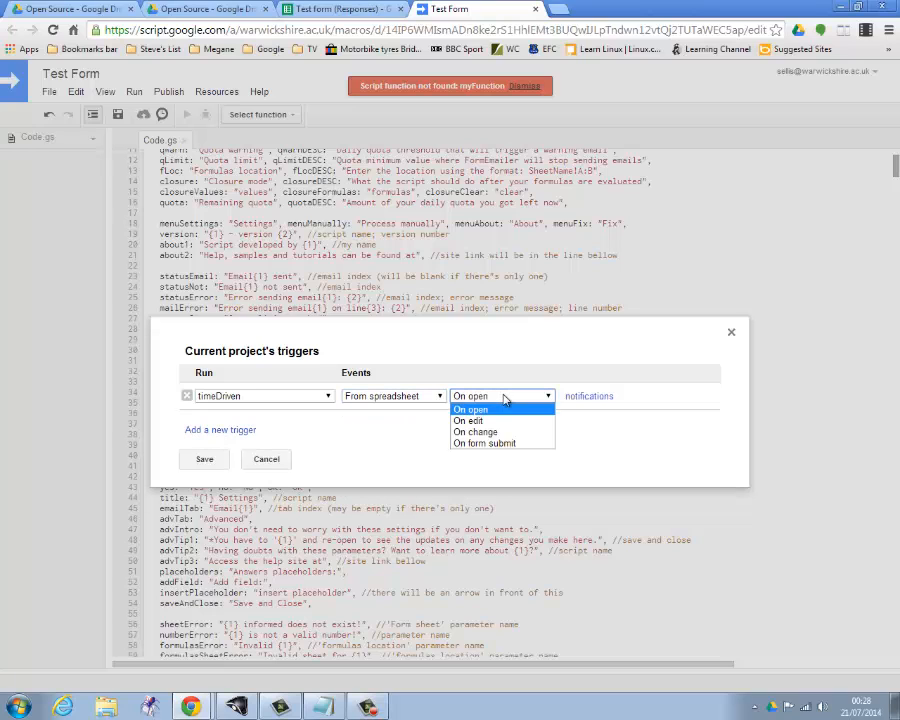
pyautogui.click(500, 446)
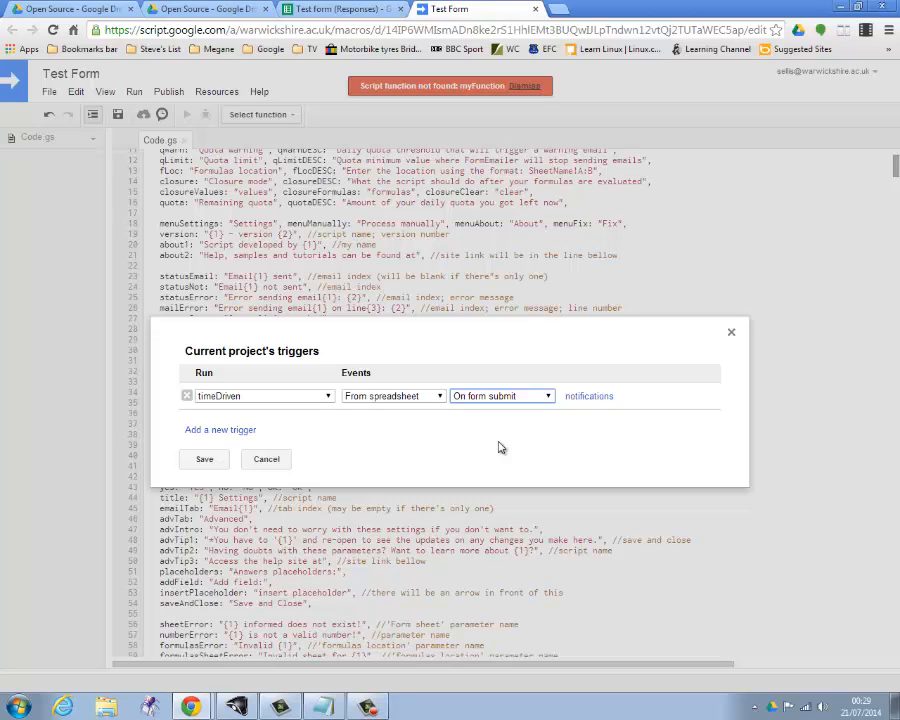
pyautogui.click(207, 461)
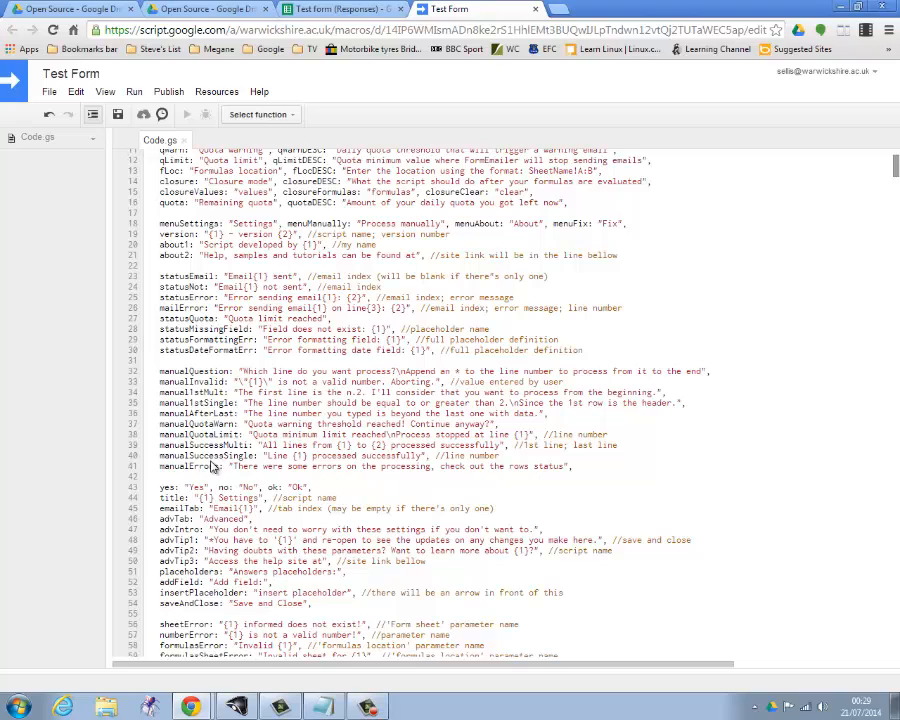
# Run the script's install function, close the script editor, and install FormEmailer in English (United States) for the Form responses 1 sheet.
pyautogui.click(134, 92)
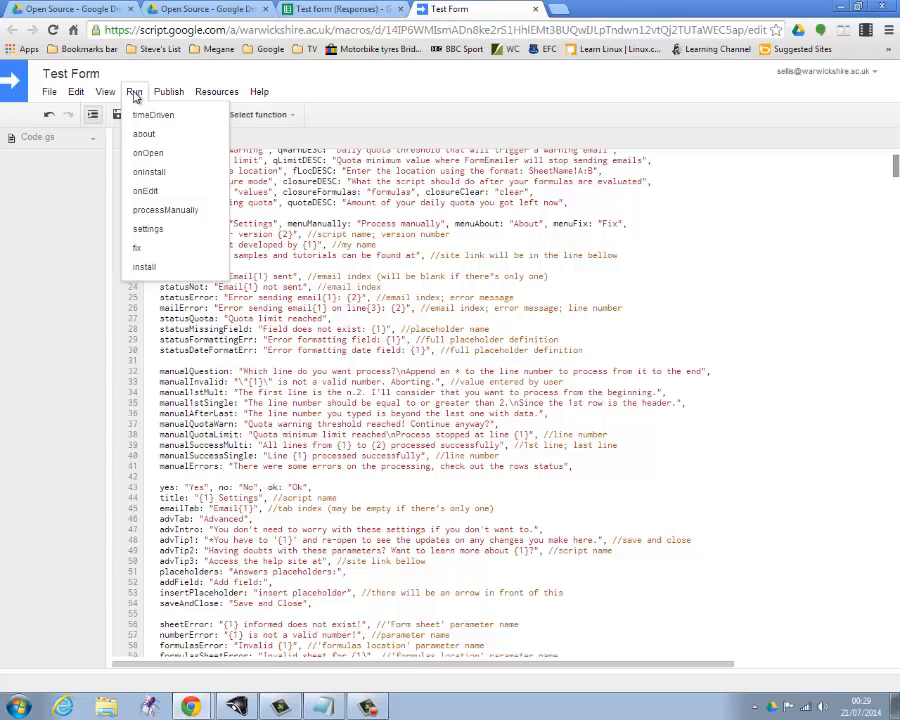
pyautogui.click(150, 266)
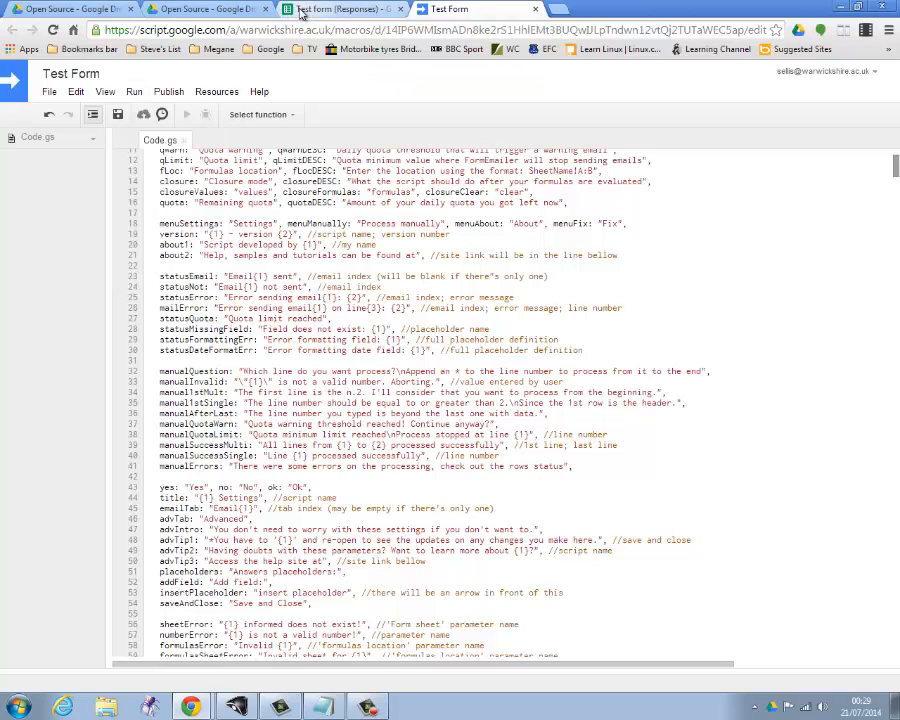
pyautogui.click(537, 10)
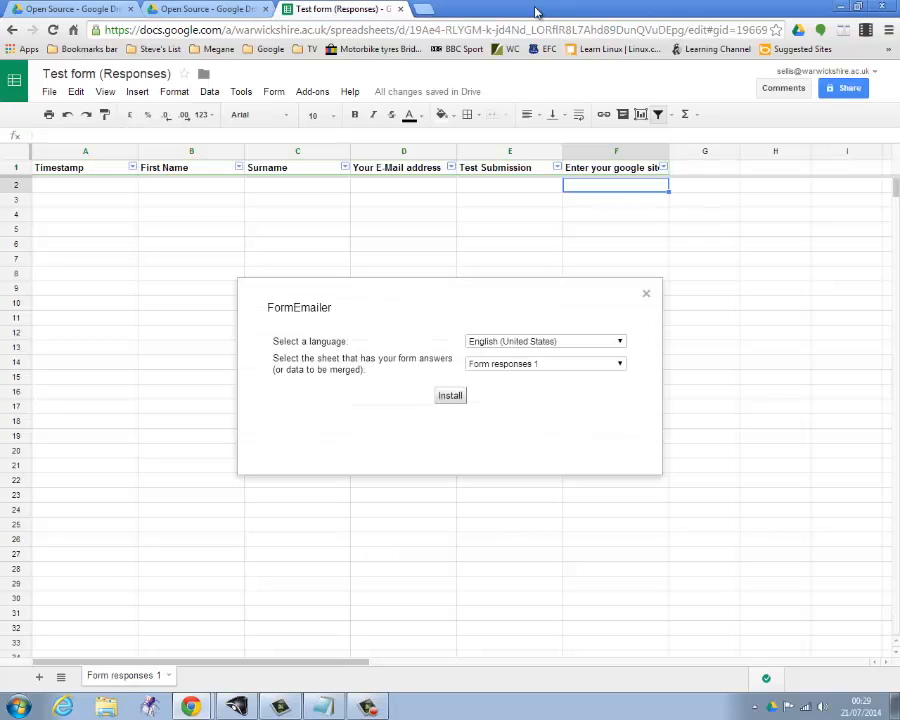
pyautogui.click(450, 397)
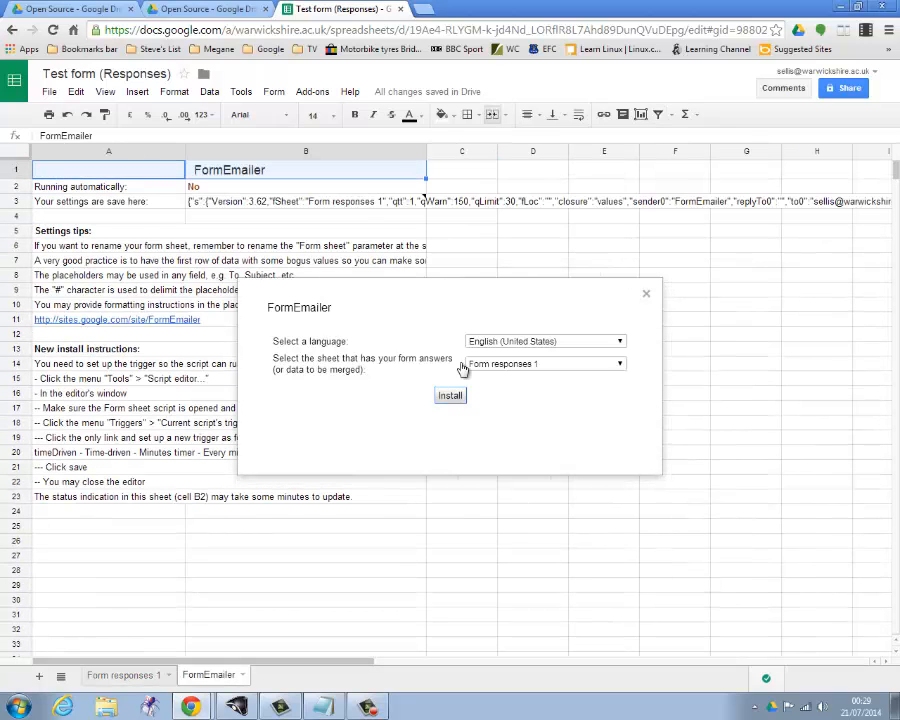
pyautogui.click(503, 257)
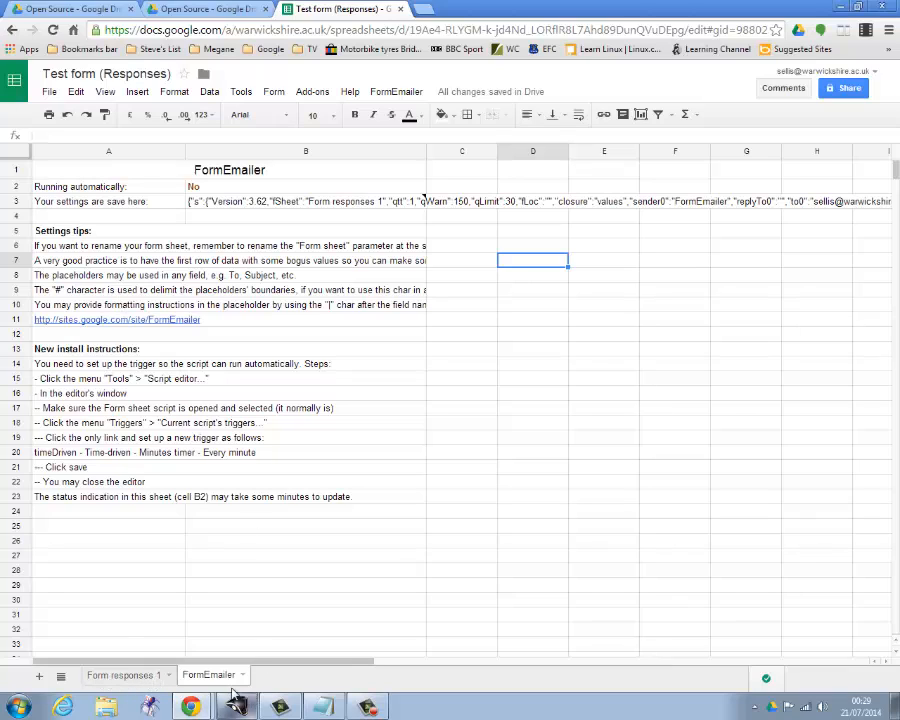
# Check the Form responses 1 sheet and read the note on its FormEmailer Status column.
pyautogui.click(118, 676)
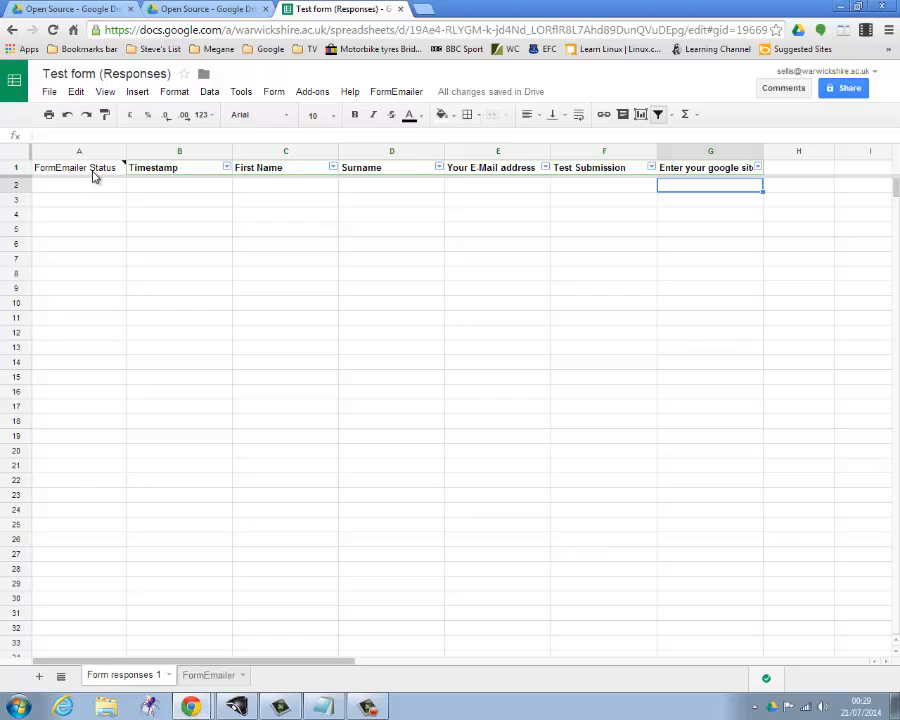
pyautogui.moveTo(99, 176)
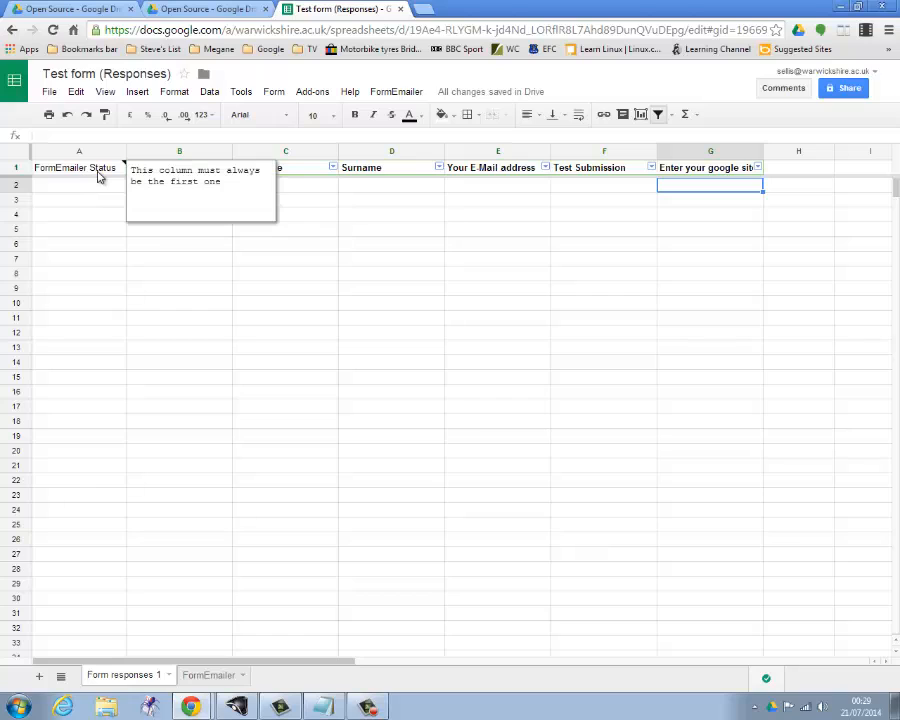
pyautogui.click(160, 275)
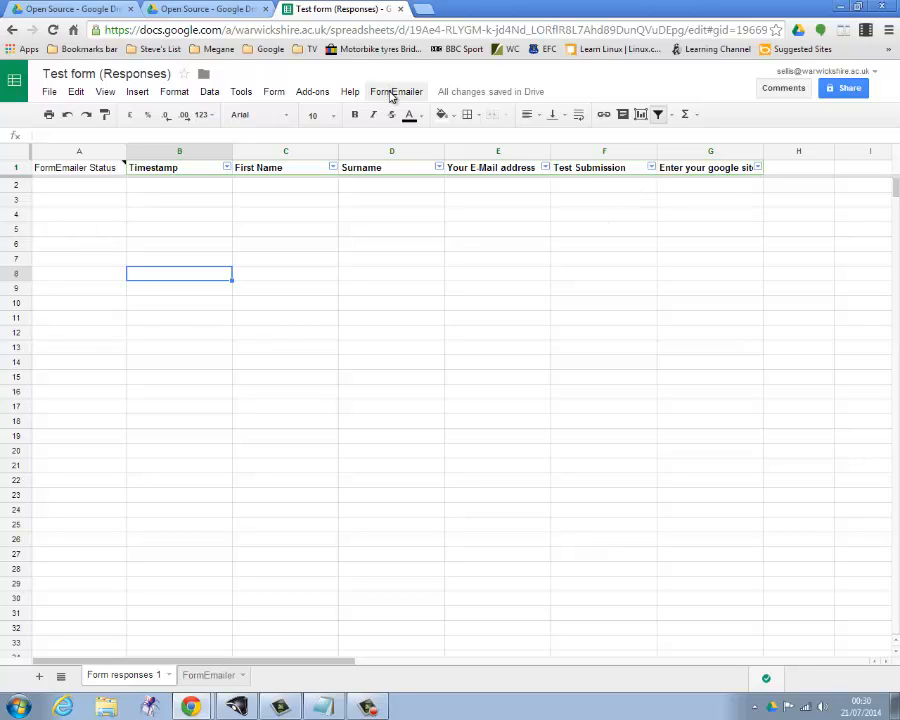
# In the FormEmailer settings, replace the email's sender name with the First Name and Surname placeholders.
pyautogui.click(392, 95)
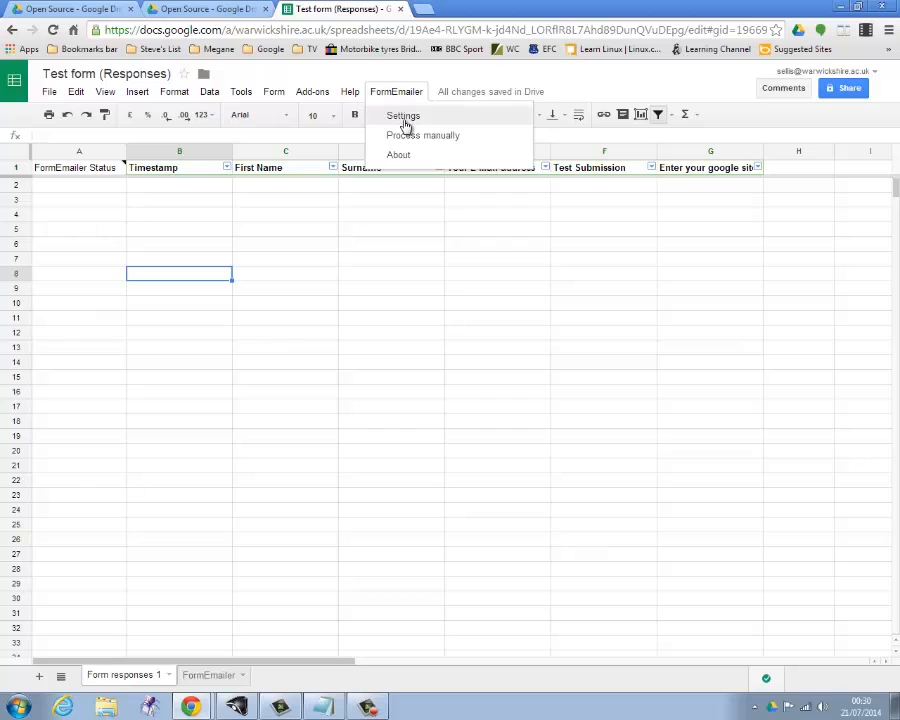
pyautogui.click(406, 118)
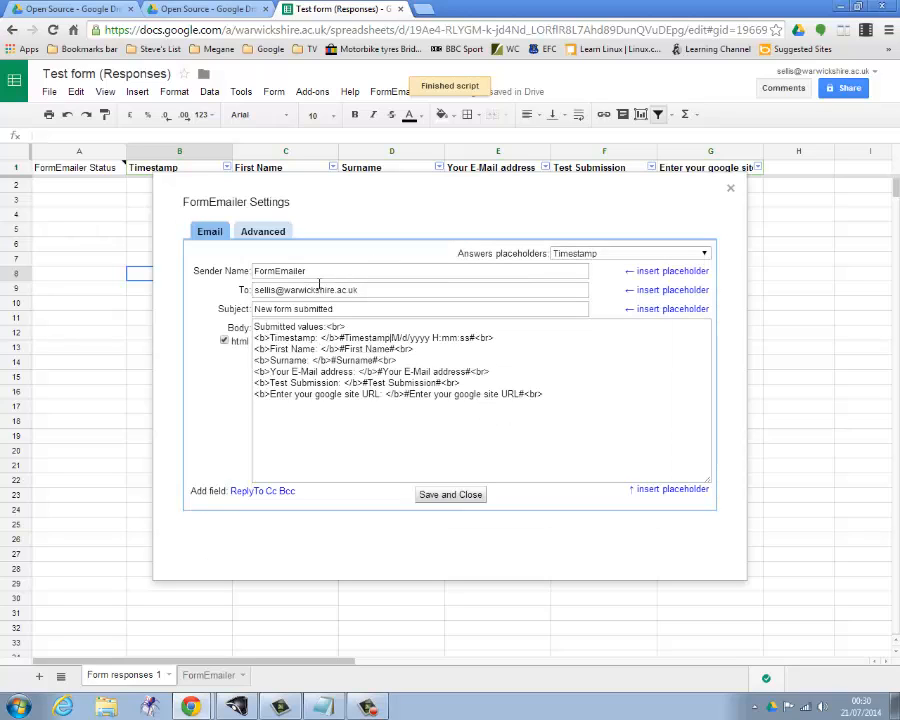
pyautogui.click(311, 271)
pyautogui.doubleClick(311, 271)
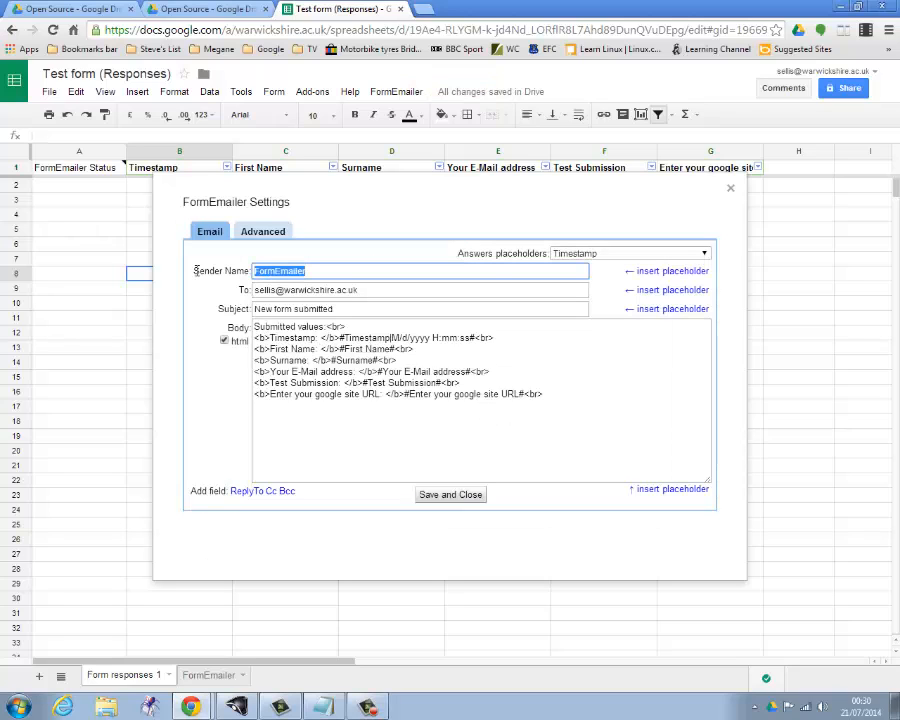
pyautogui.press('BackSpace')
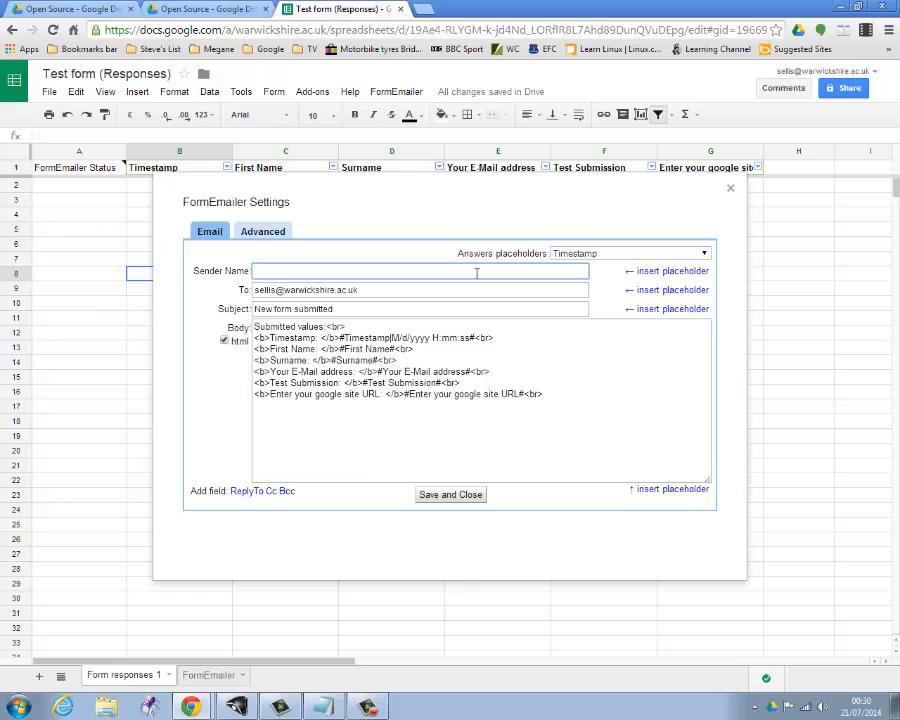
pyautogui.click(705, 253)
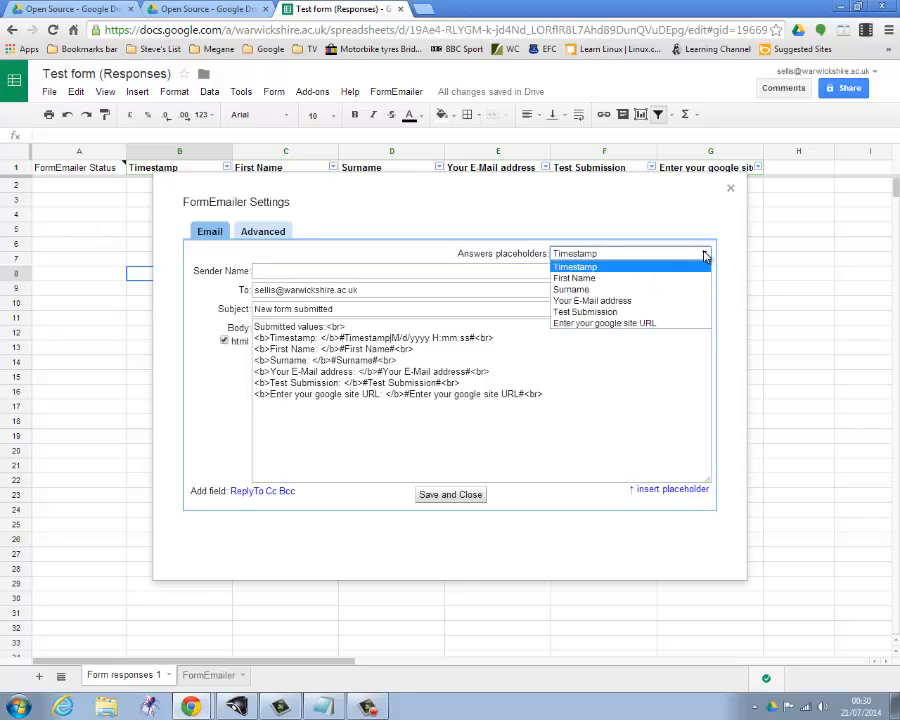
pyautogui.click(618, 280)
pyautogui.click(648, 273)
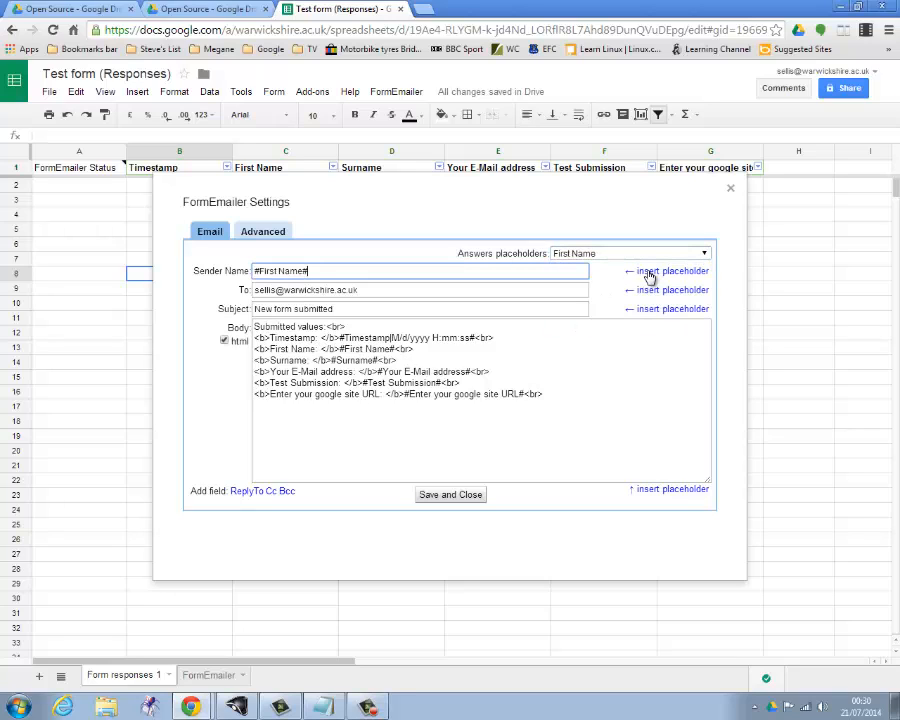
pyautogui.click(705, 254)
pyautogui.click(690, 289)
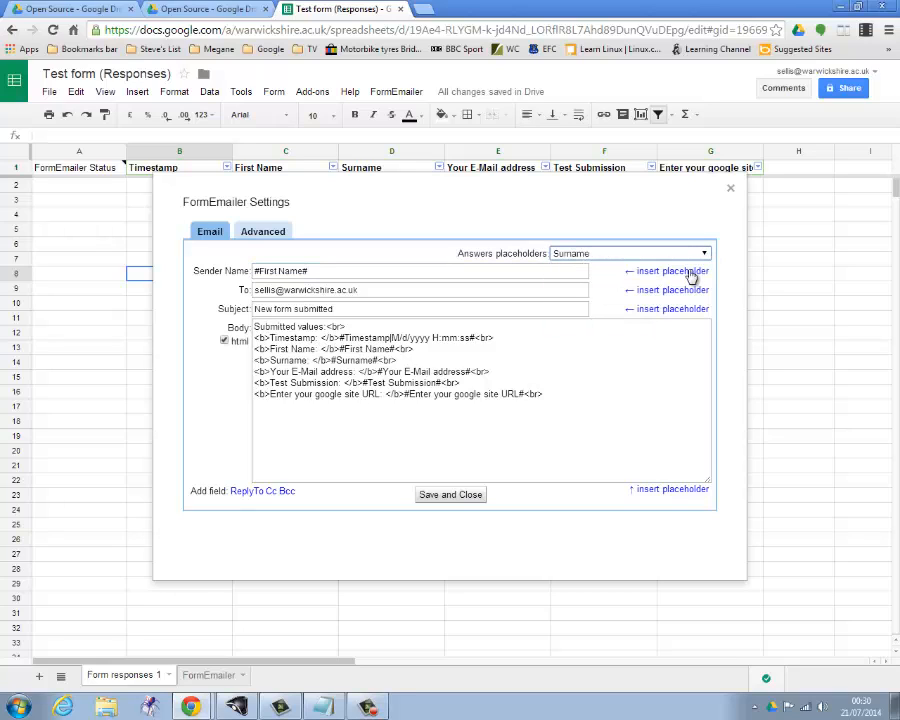
pyautogui.click(690, 272)
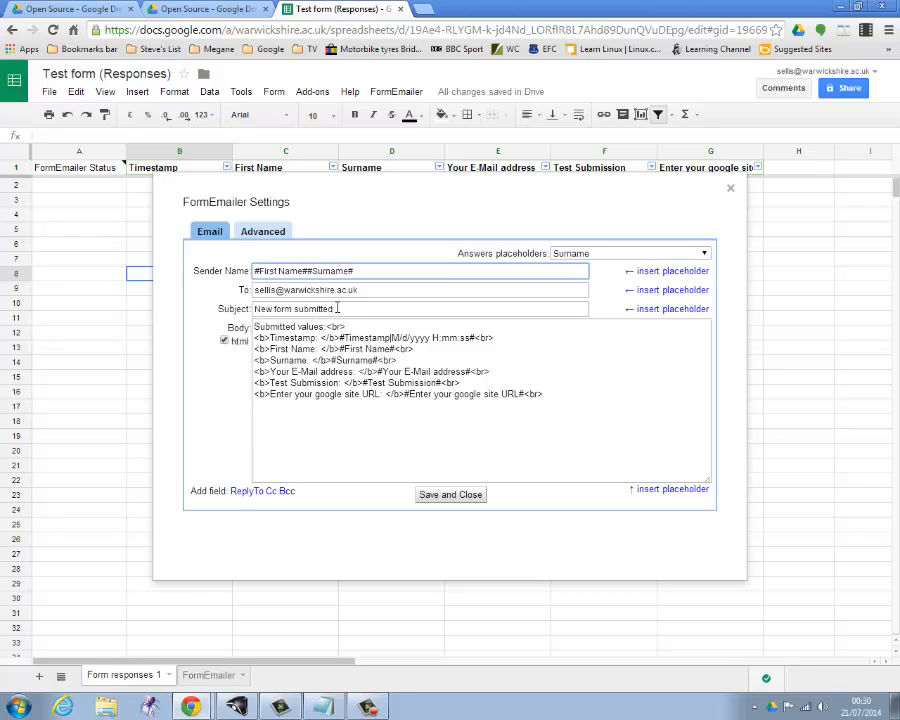
# Replace the email's subject with "Submission conformation".
pyautogui.click(340, 308)
pyautogui.moveTo(340, 308); pyautogui.dragTo(250, 308)
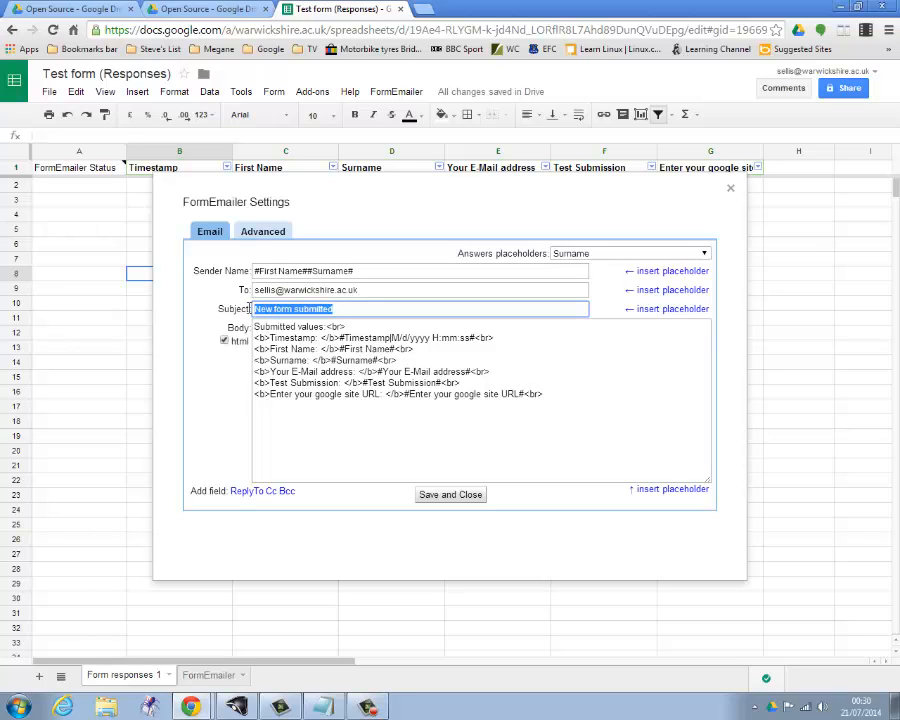
pyautogui.write('Su')
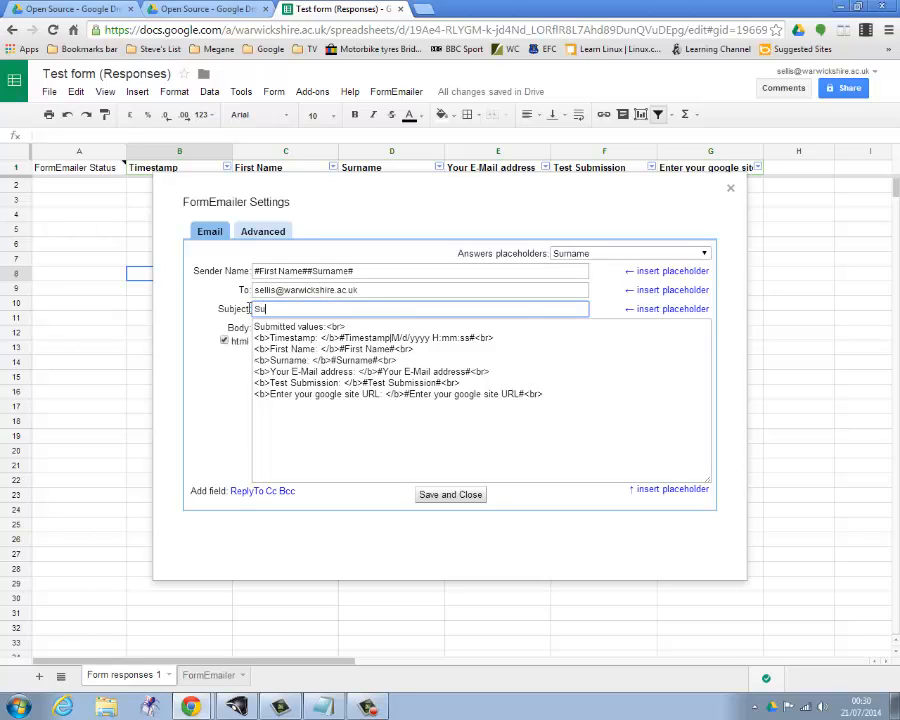
pyautogui.write('bmission conformation')
# Set the maximum quantity of emails sent per submitted form to 2 and save the FormEmailer settings.
pyautogui.click(272, 234)
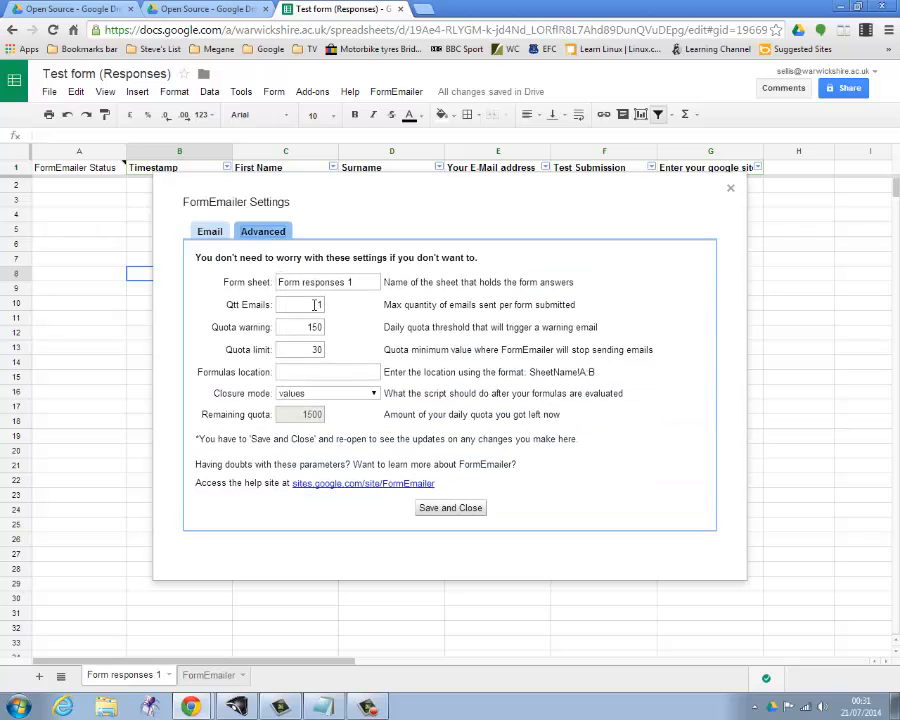
pyautogui.doubleClick(315, 305)
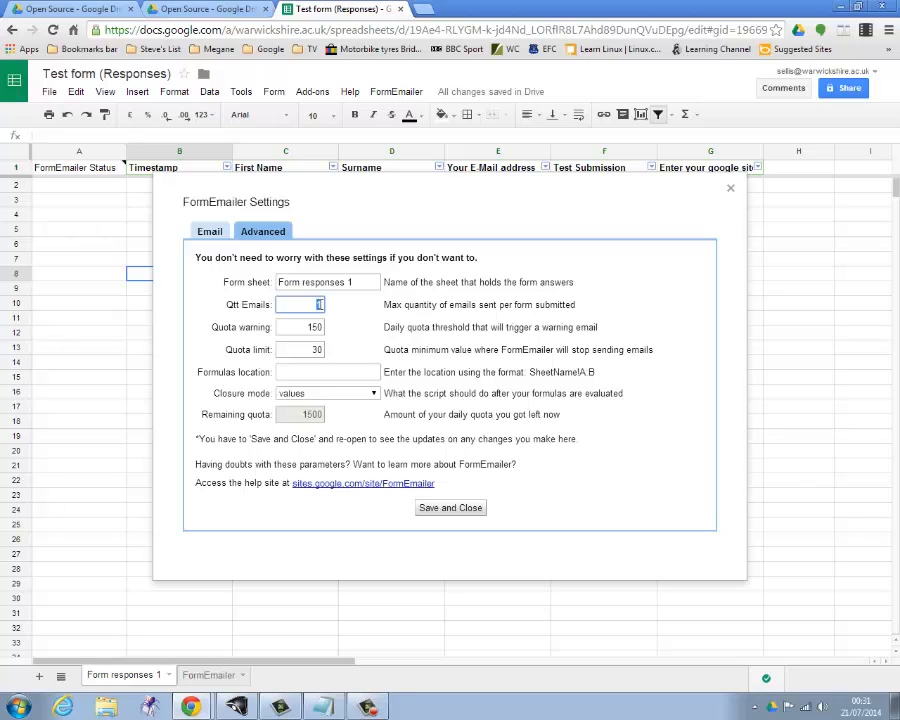
pyautogui.write('2')
pyautogui.click(452, 508)
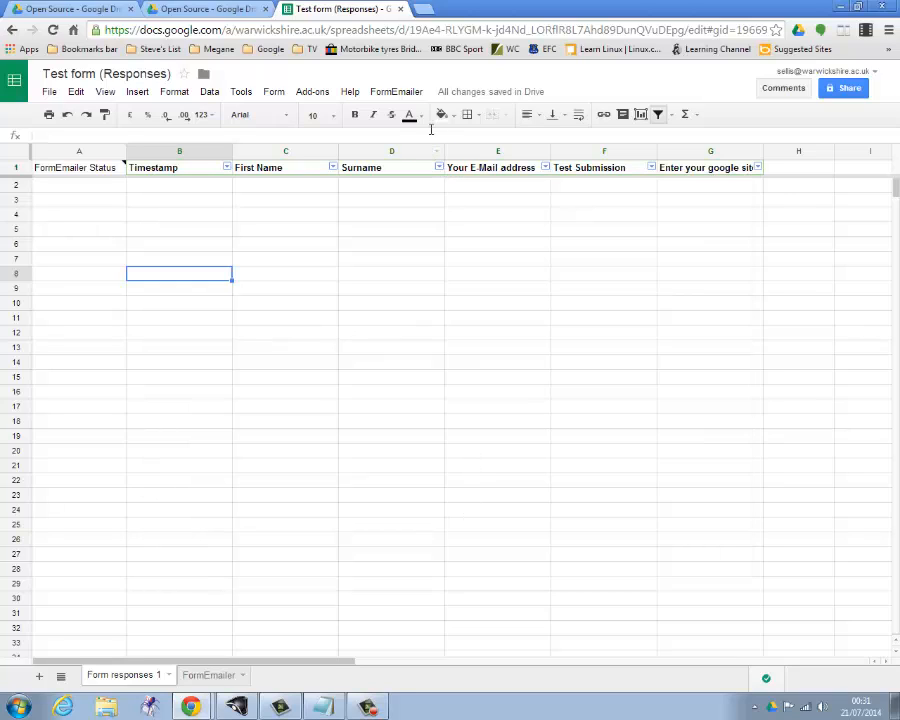
# Reopen the FormEmailer settings and replace the Email2 sender name with the form owner's first name.
pyautogui.click(396, 93)
pyautogui.click(402, 116)
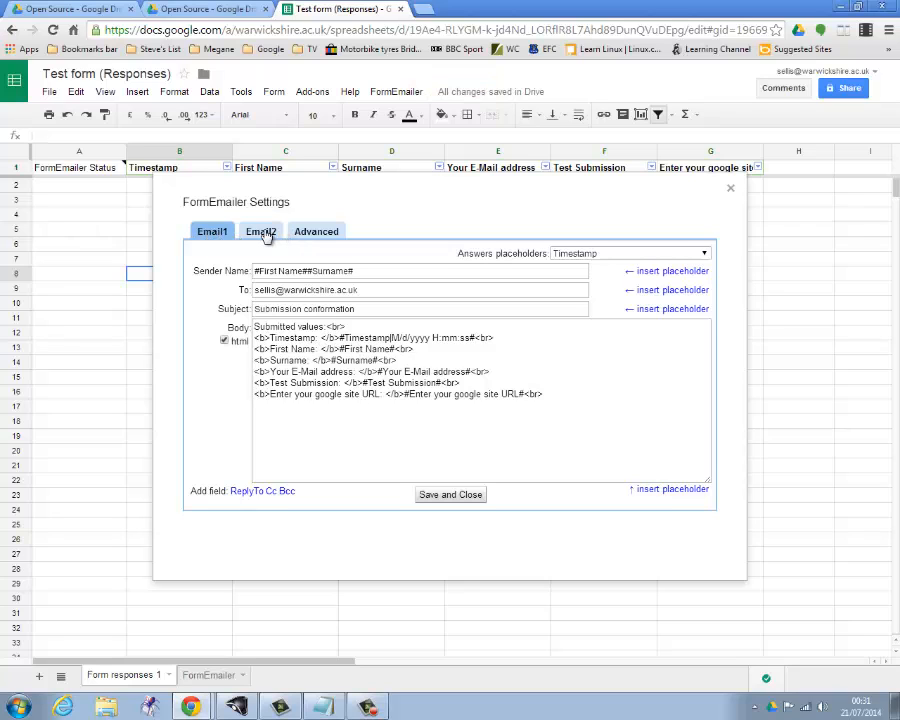
pyautogui.click(262, 232)
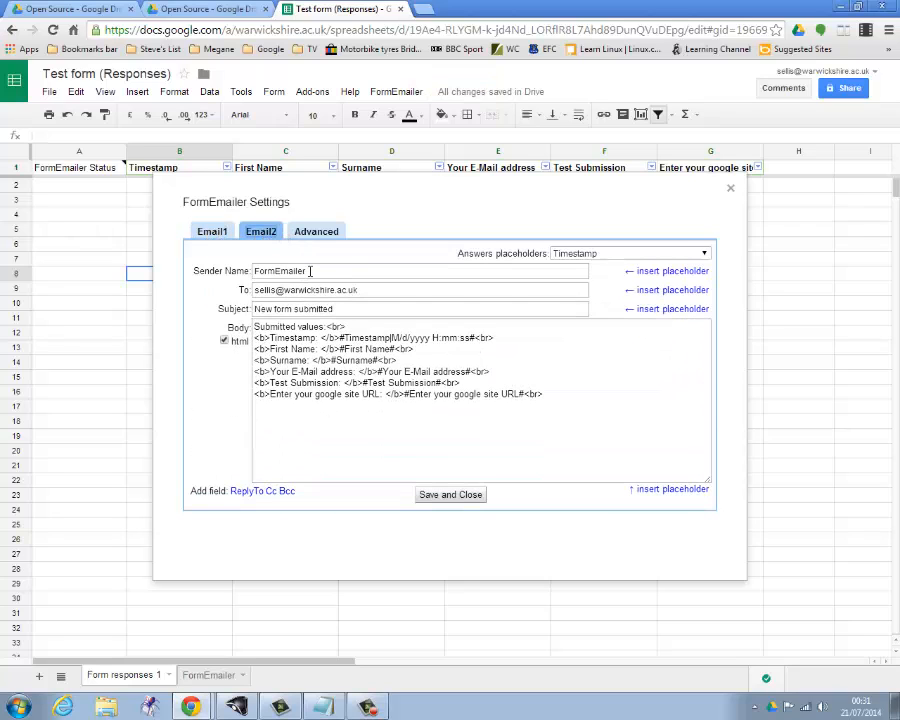
pyautogui.moveTo(309, 270); pyautogui.dragTo(254, 270)
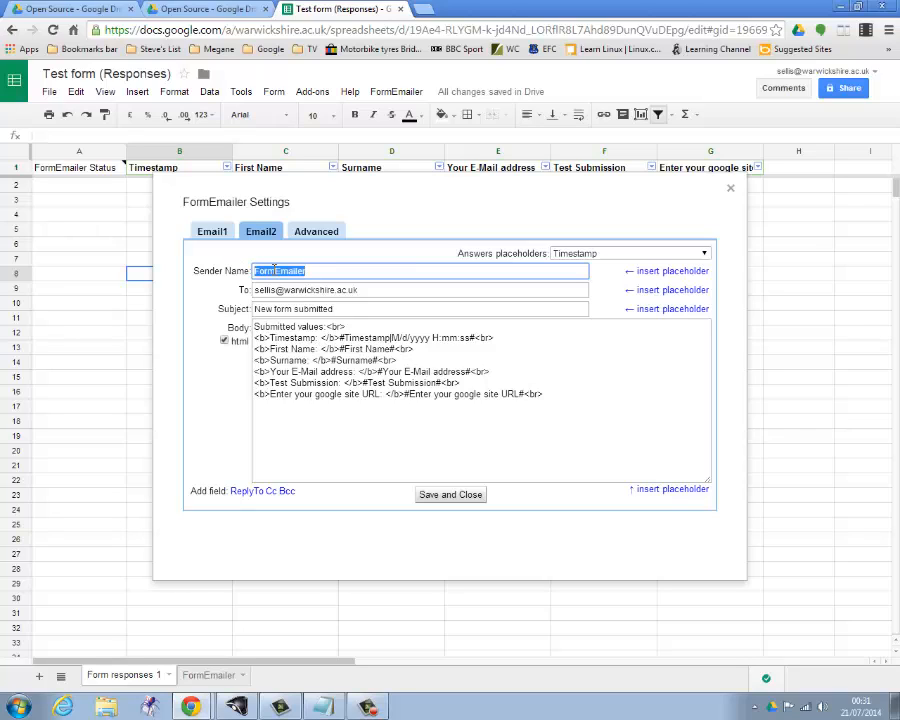
pyautogui.write('Steve')
# Replace the Email2 recipient with the Your E-Mail address placeholder.
pyautogui.click(368, 289)
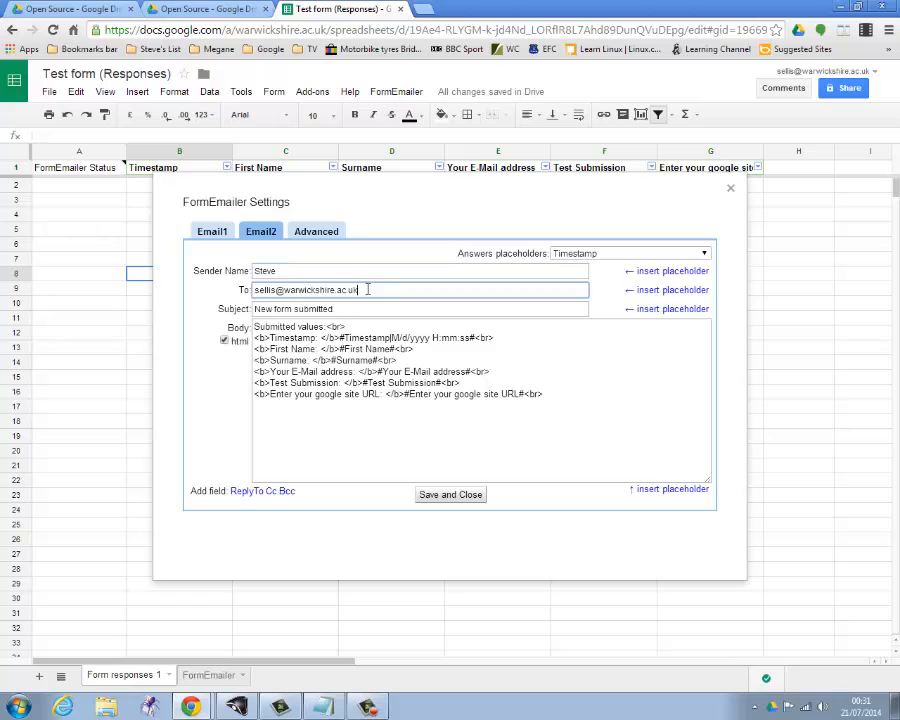
pyautogui.moveTo(368, 289); pyautogui.dragTo(226, 288)
pyautogui.press('BackSpace')
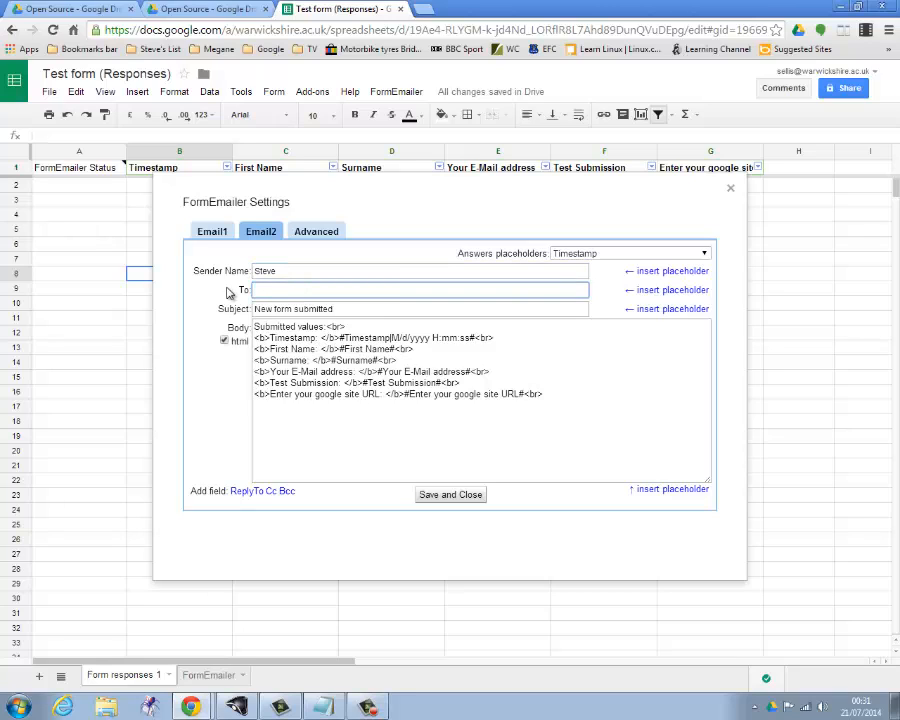
pyautogui.click(705, 255)
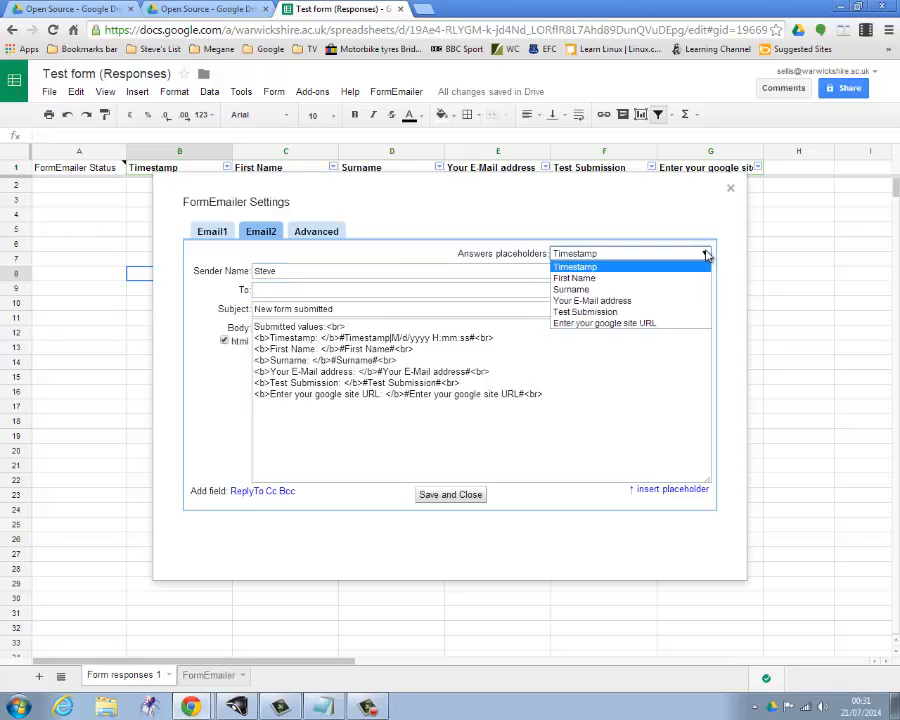
pyautogui.click(618, 301)
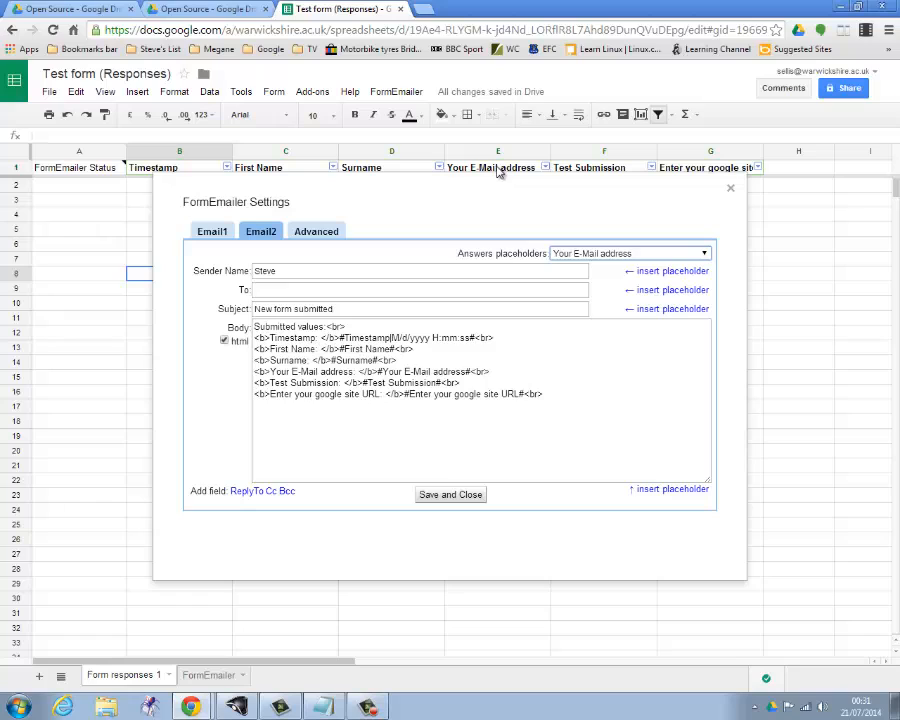
pyautogui.click(665, 291)
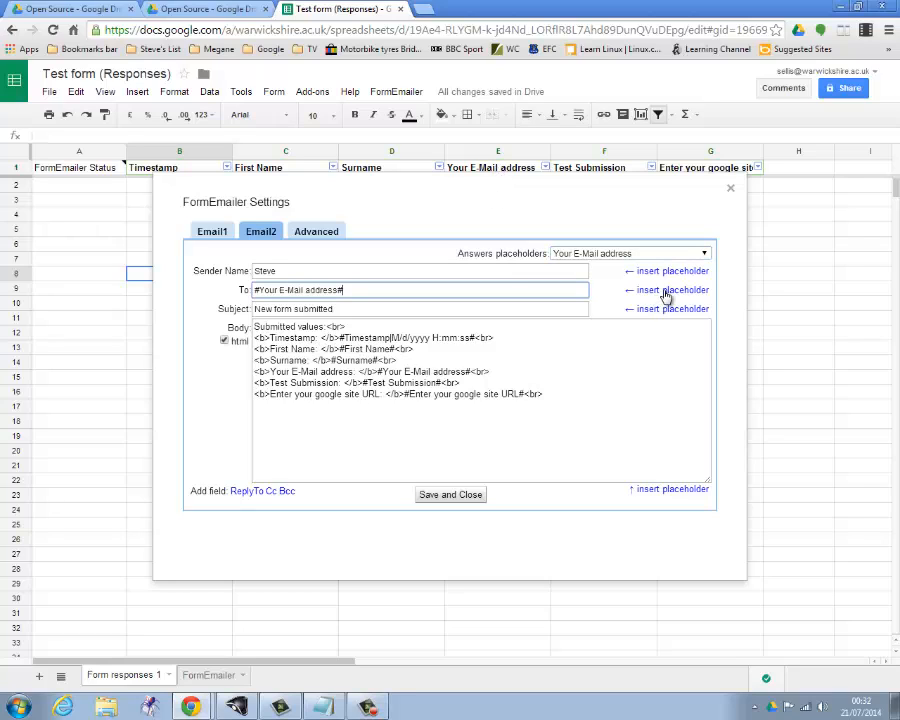
# Replace the Email2 subject with "Conformation of your submission".
pyautogui.click(339, 308)
pyautogui.moveTo(339, 308); pyautogui.dragTo(257, 306)
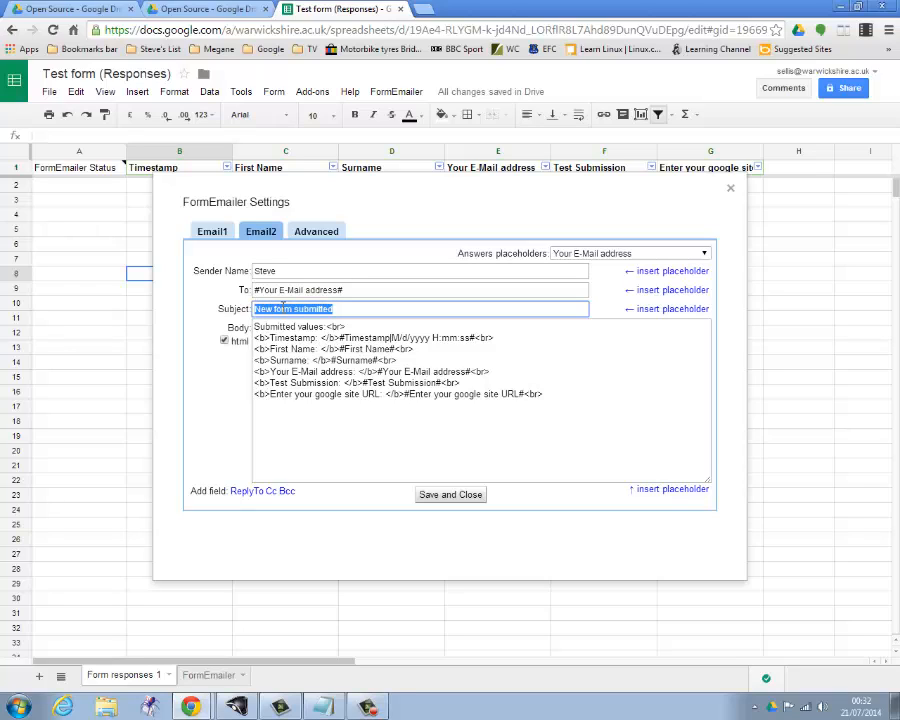
pyautogui.write('Con')
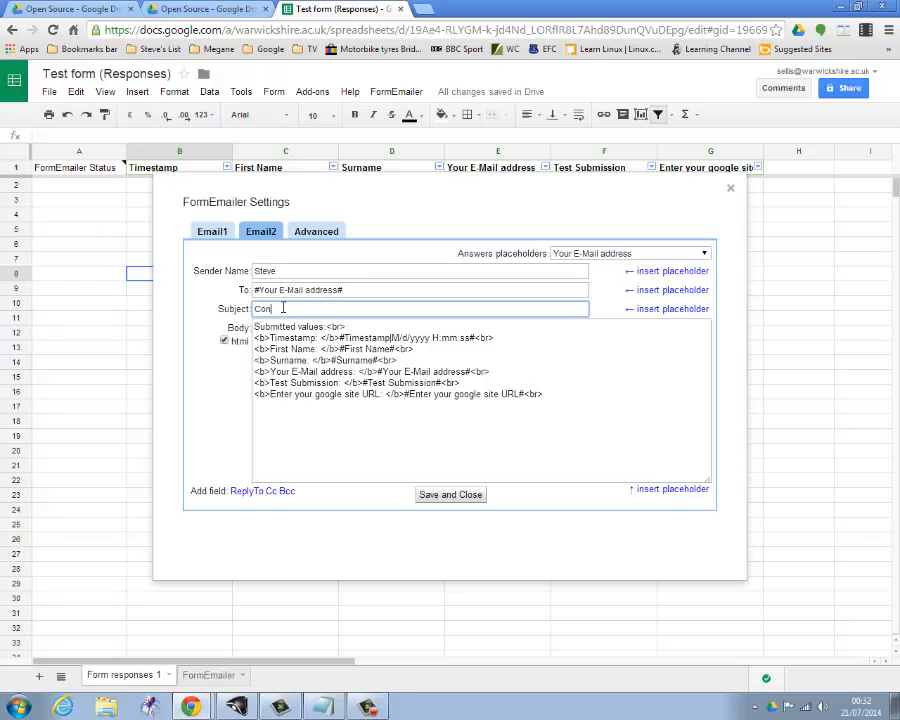
pyautogui.write('formation of your submission')
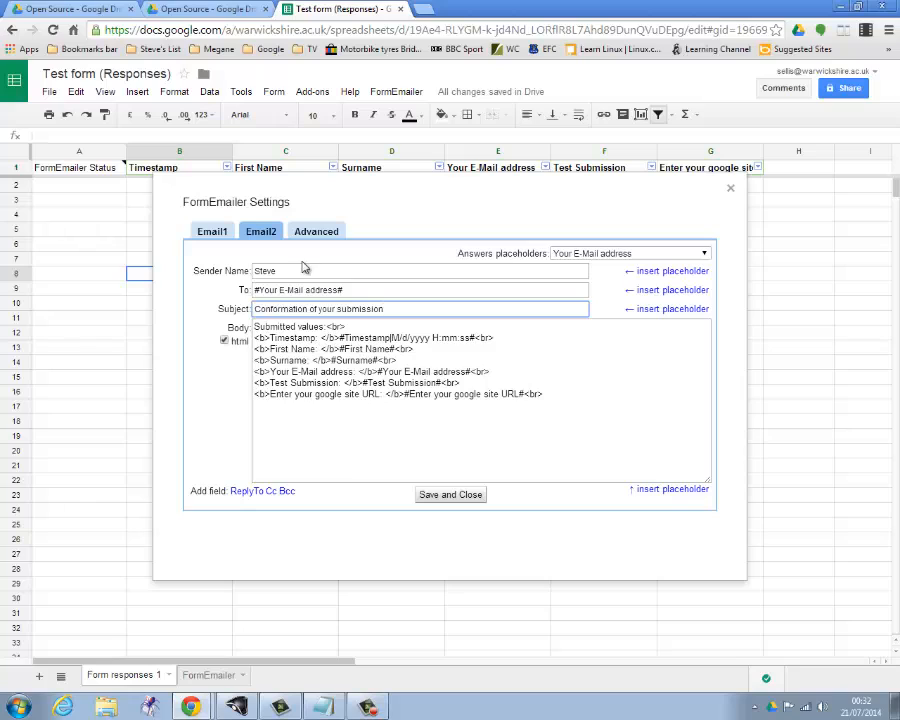
# Insert "Thank you for your submission<br>" at the start of the Email2 body and save the FormEmailer settings.
pyautogui.click(283, 318)
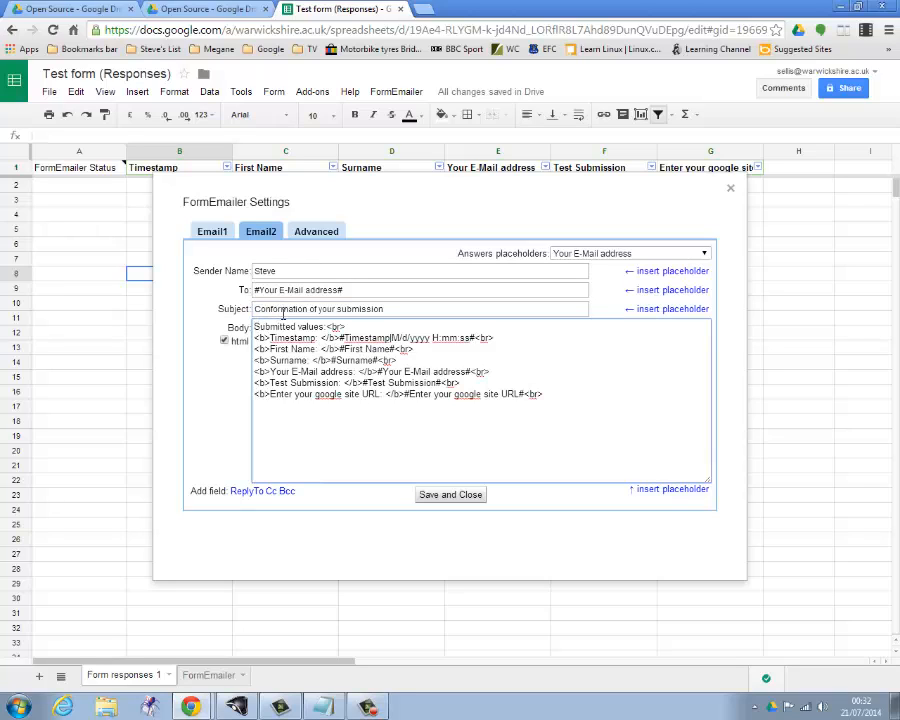
pyautogui.write('Thank ')
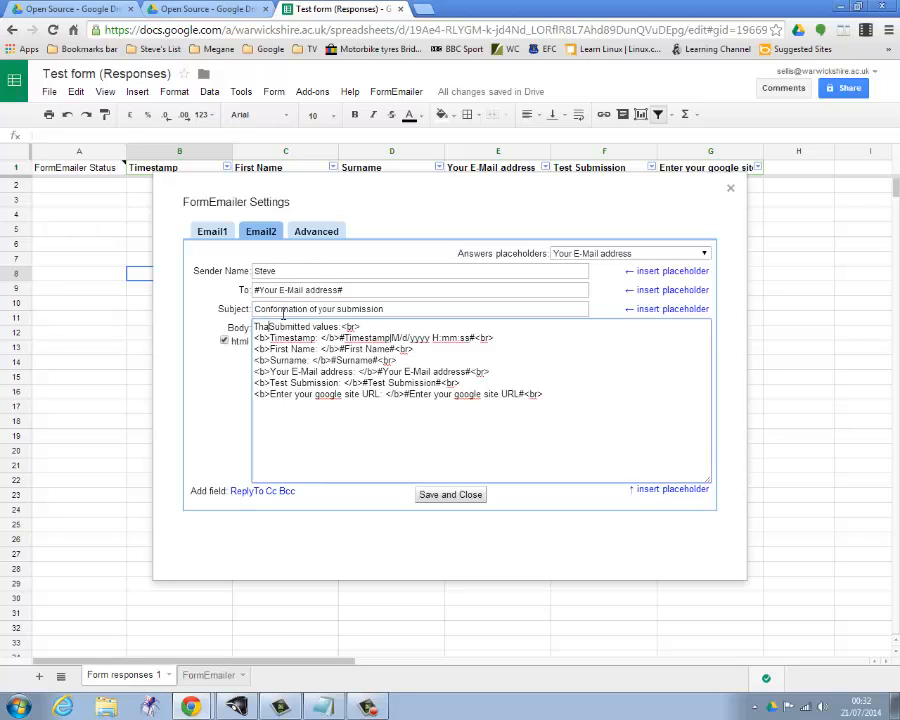
pyautogui.write('you for y')
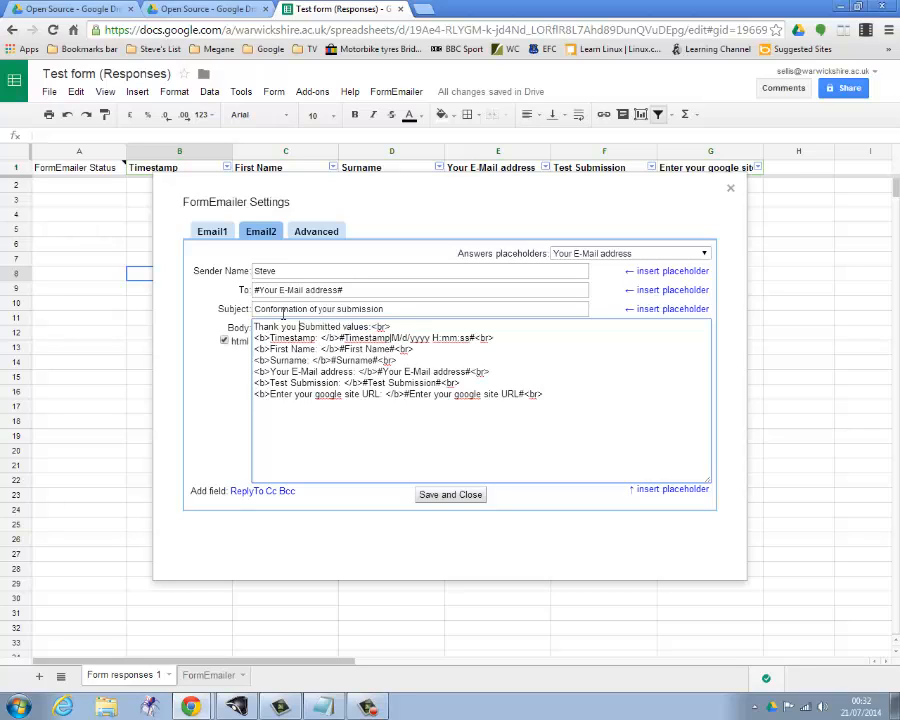
pyautogui.write('our ')
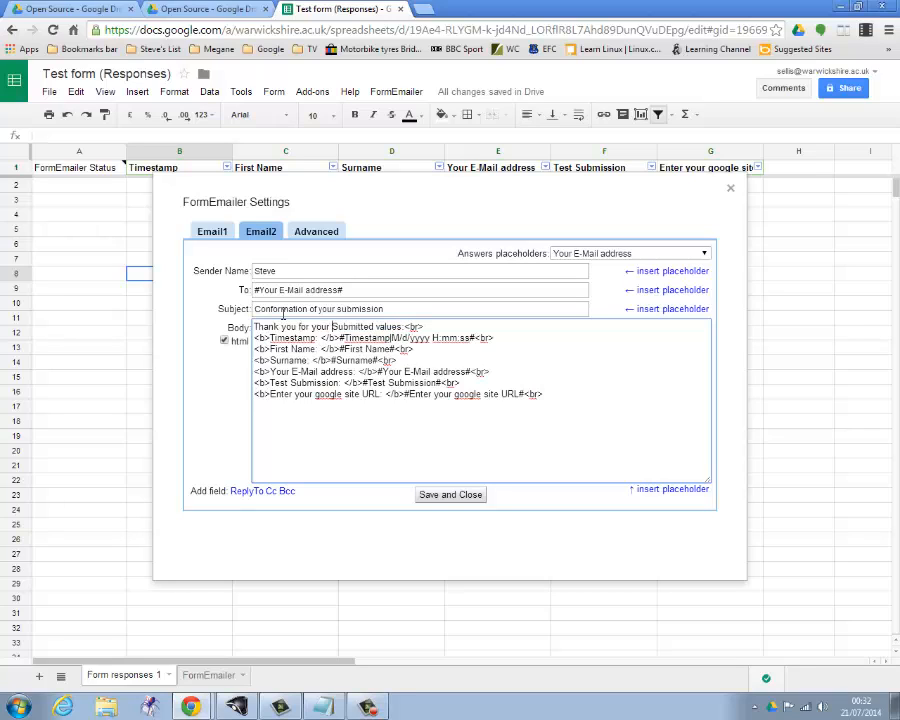
pyautogui.write('submis')
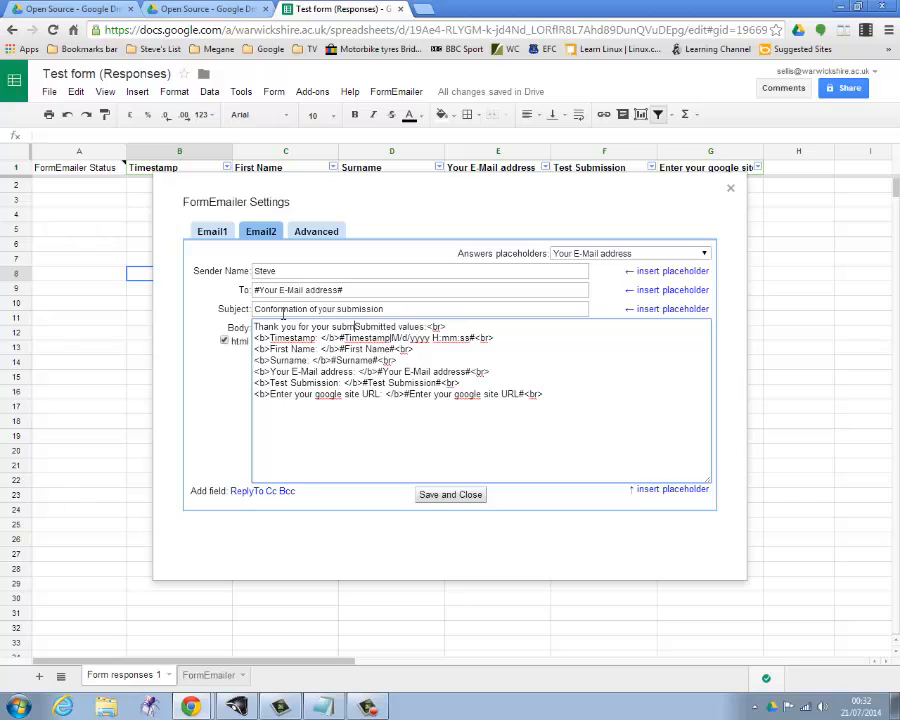
pyautogui.write('sion')
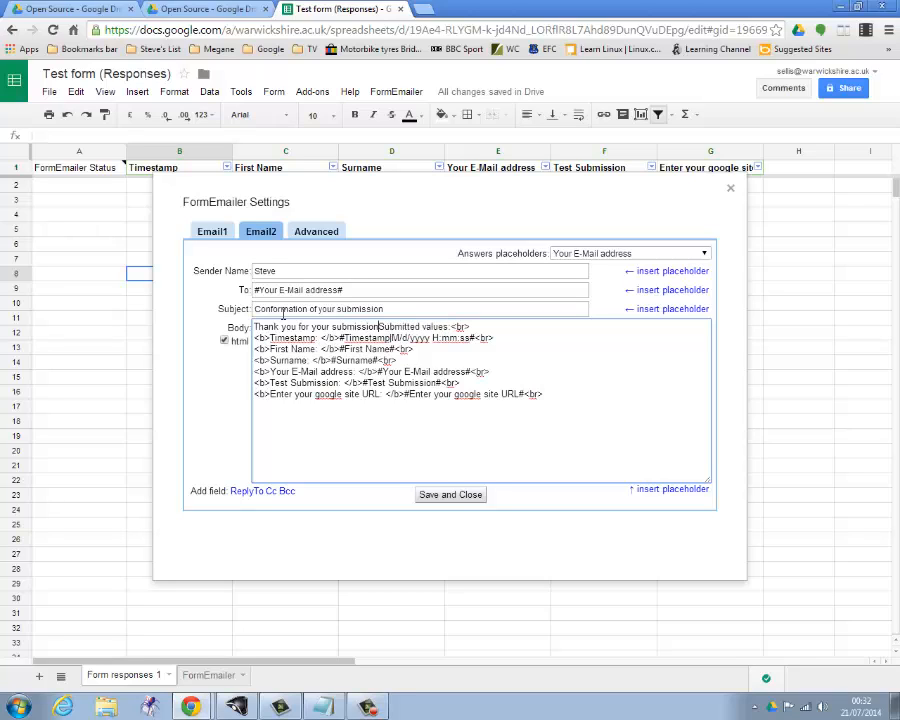
pyautogui.write('<br>')
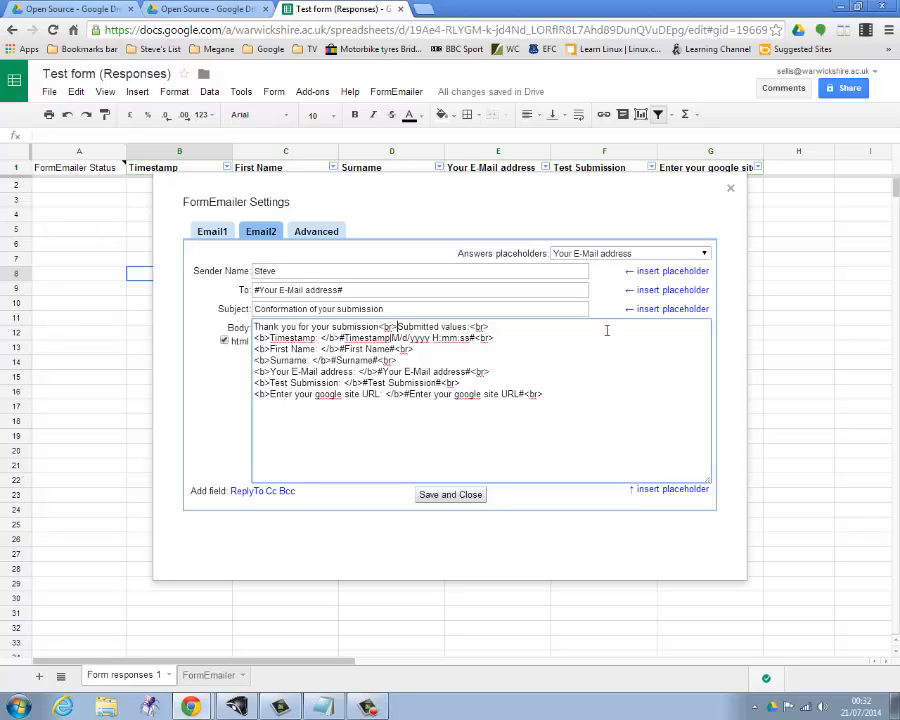
pyautogui.click(448, 496)
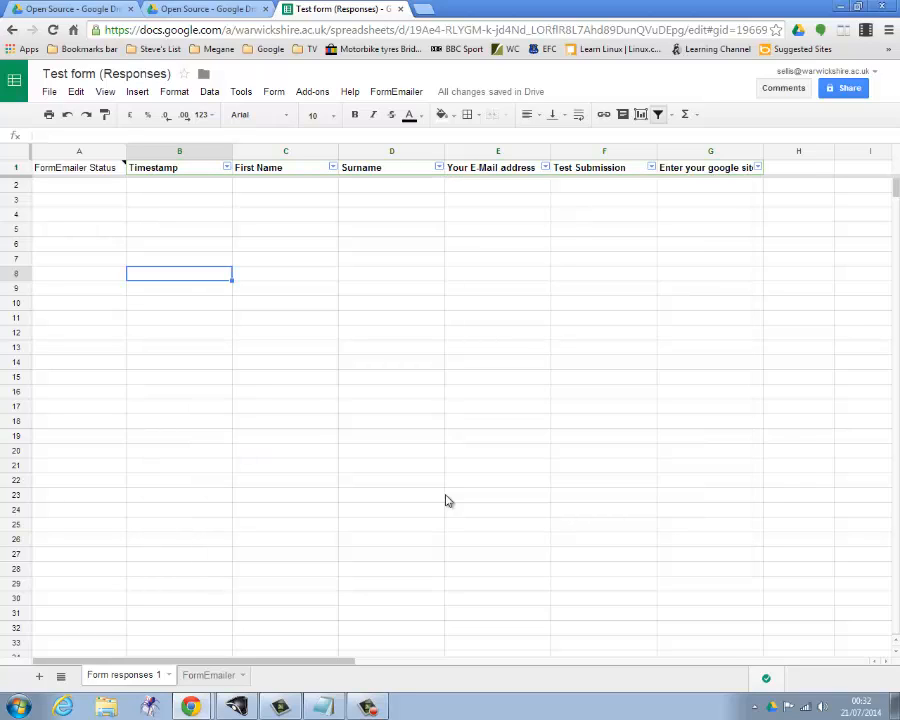
# Close the responses spreadsheet, open Test form from the Open Source folder and view its live version.
pyautogui.click(402, 10)
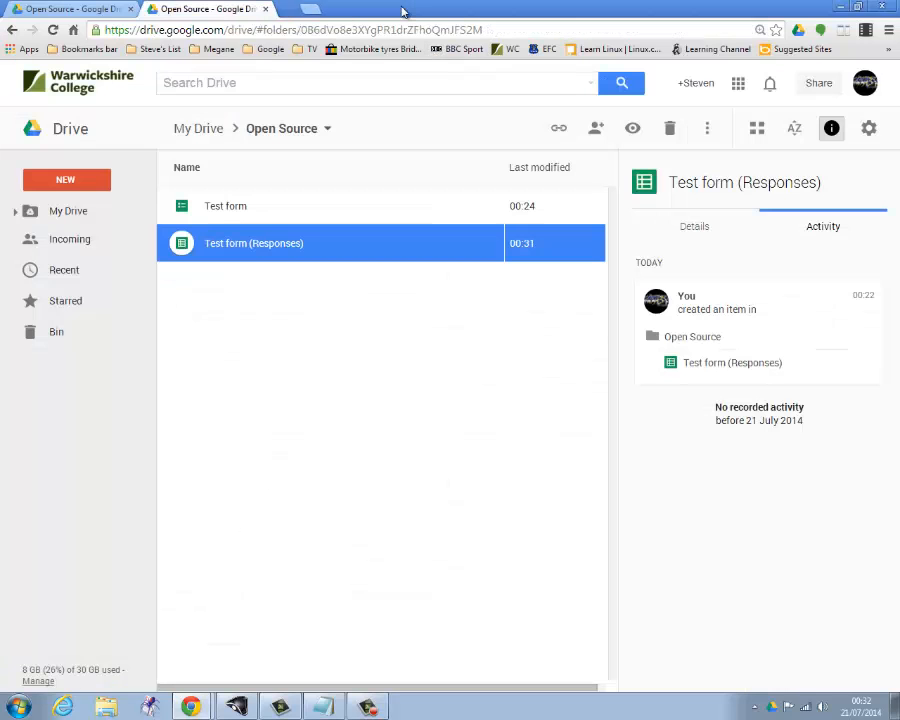
pyautogui.doubleClick(236, 207)
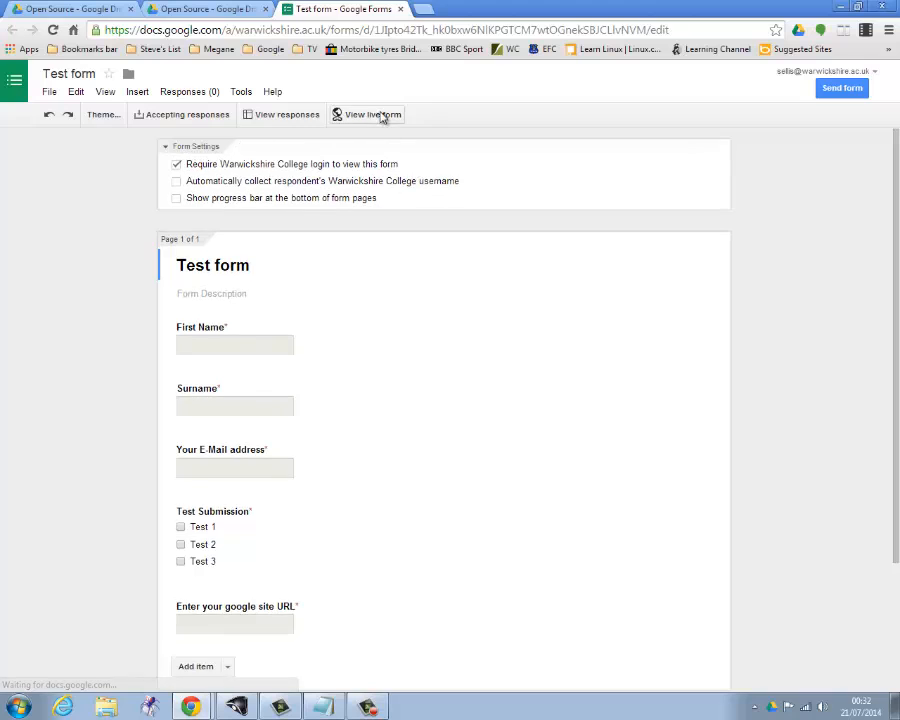
pyautogui.click(368, 114)
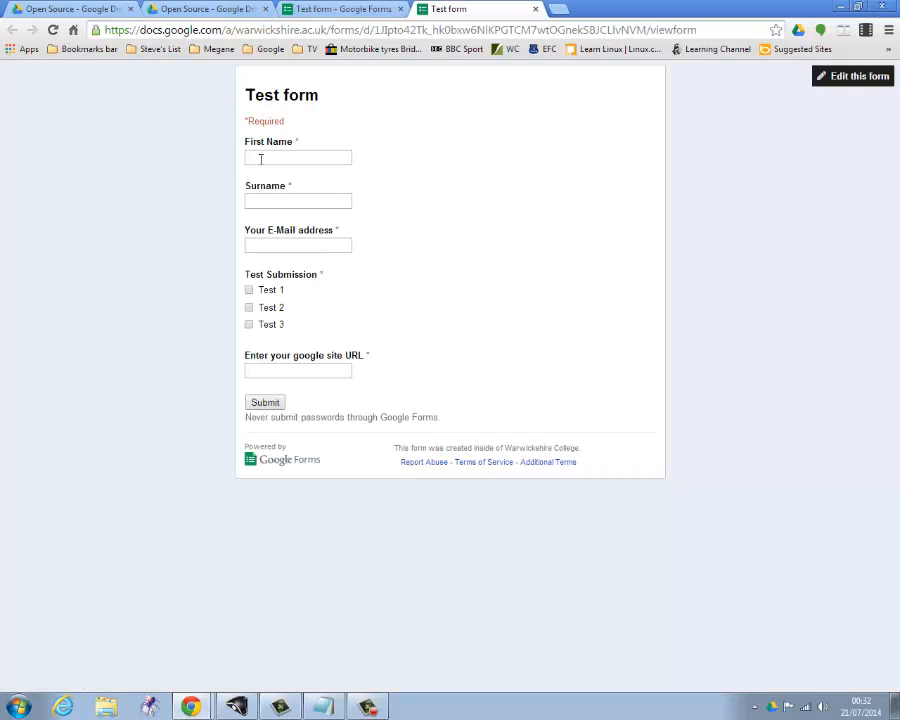
# Fill in the respondent's first name, surname and e-mail address on the live form.
pyautogui.click(260, 158)
pyautogui.write('steve')
pyautogui.click(290, 203)
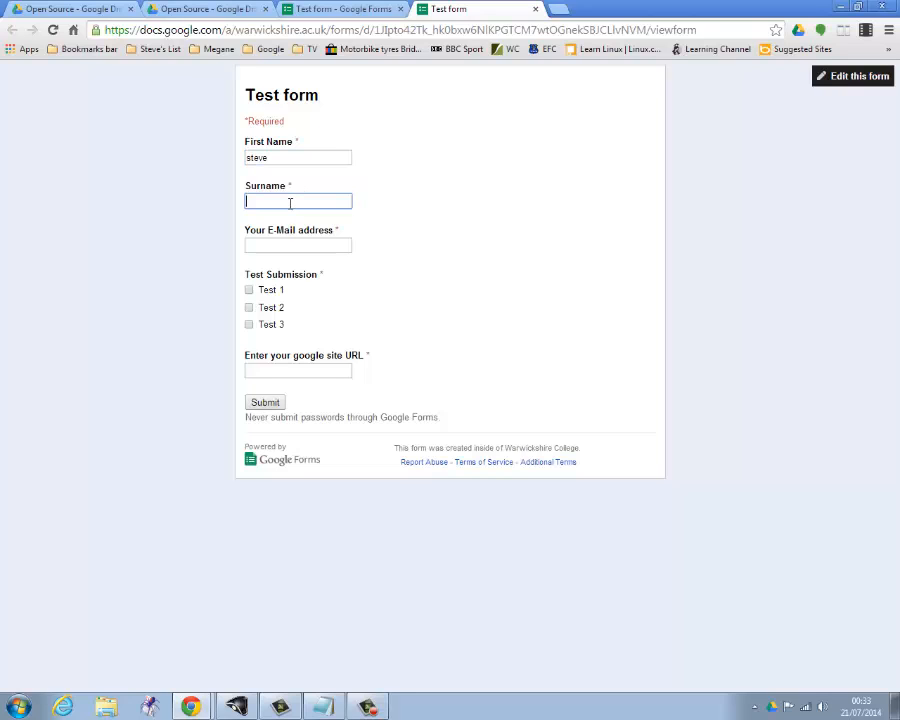
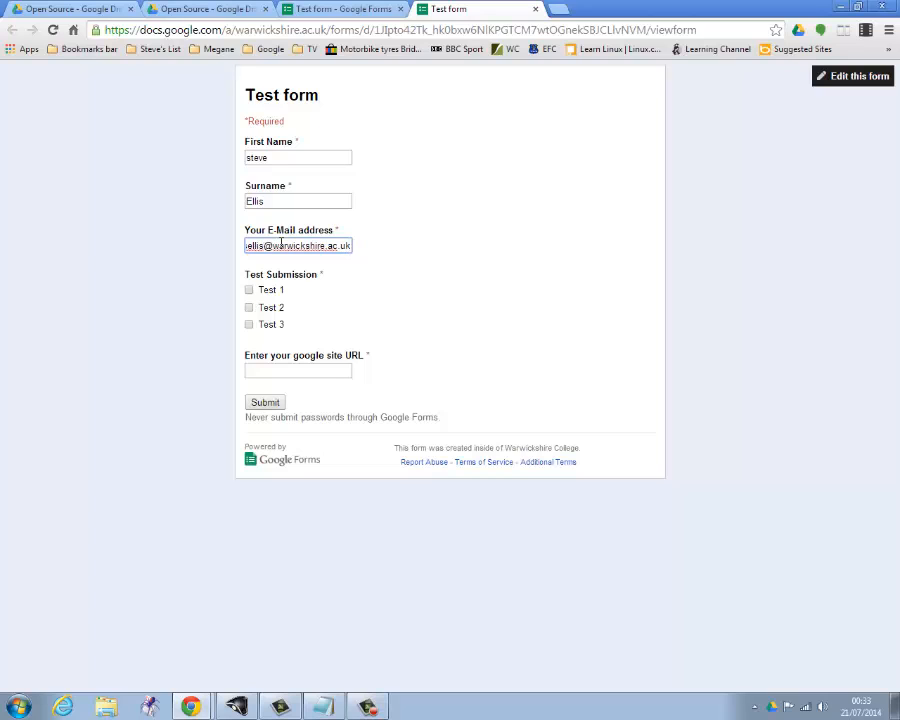
# Select Test 1 and Test 2, enter "WWW" as the google site URL and submit the form.
pyautogui.click(250, 290)
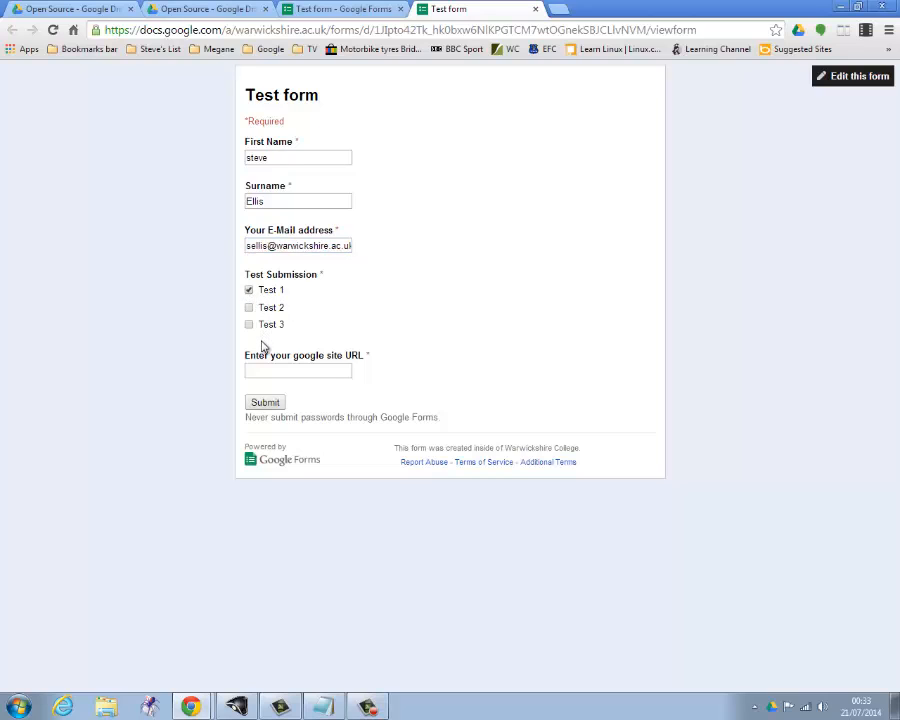
pyautogui.click(249, 307)
pyautogui.click(294, 372)
pyautogui.write('WW')
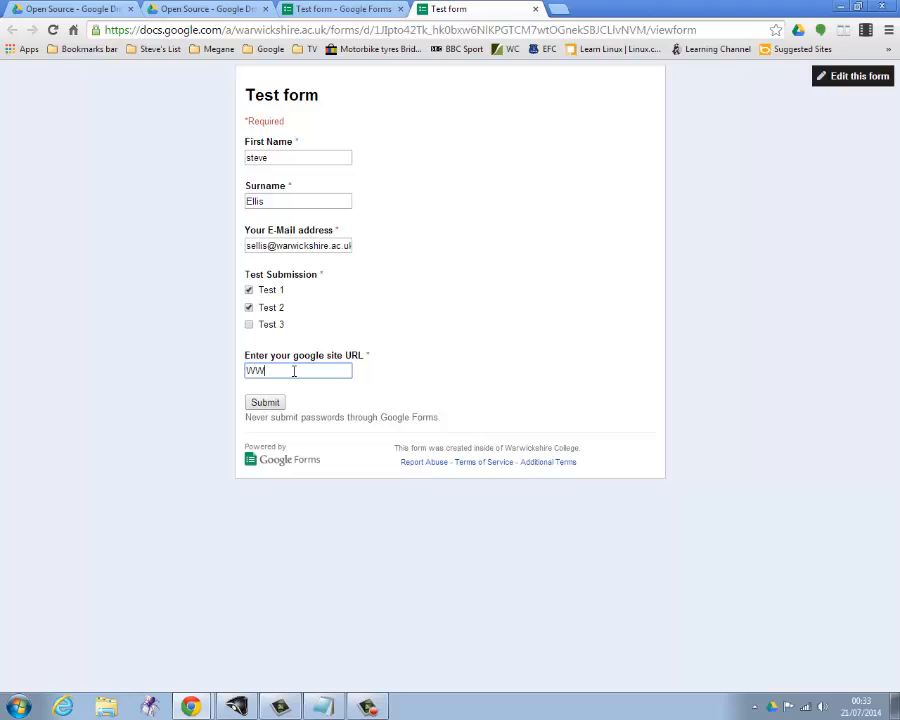
pyautogui.write('W')
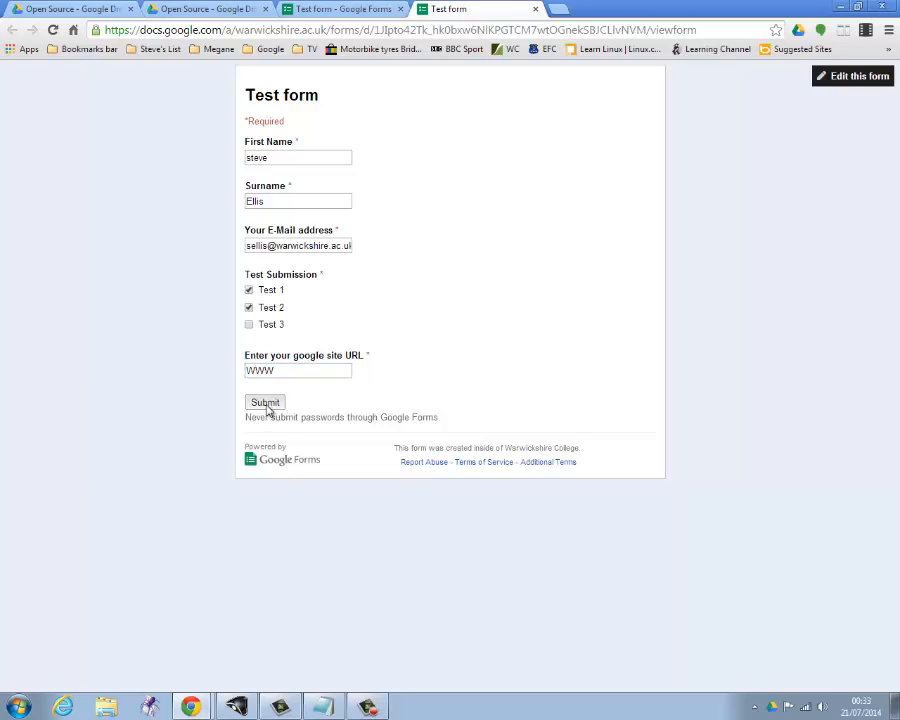
pyautogui.click(265, 403)
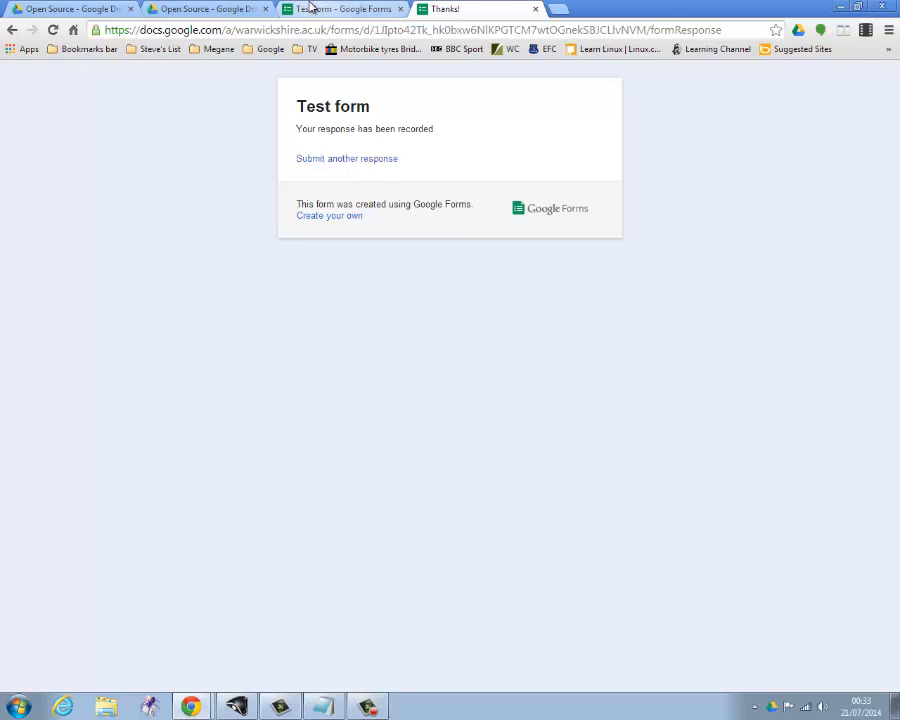
# Close the submission confirmation page, open the form's responses and widen the FormEmailer Status column to show its full text.
pyautogui.click(533, 10)
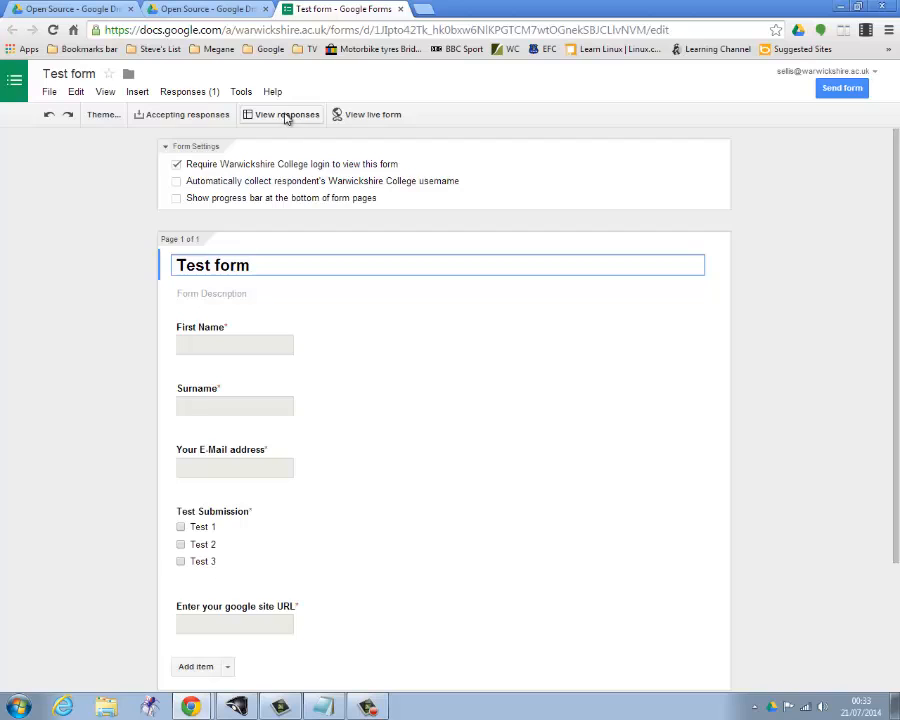
pyautogui.click(258, 114)
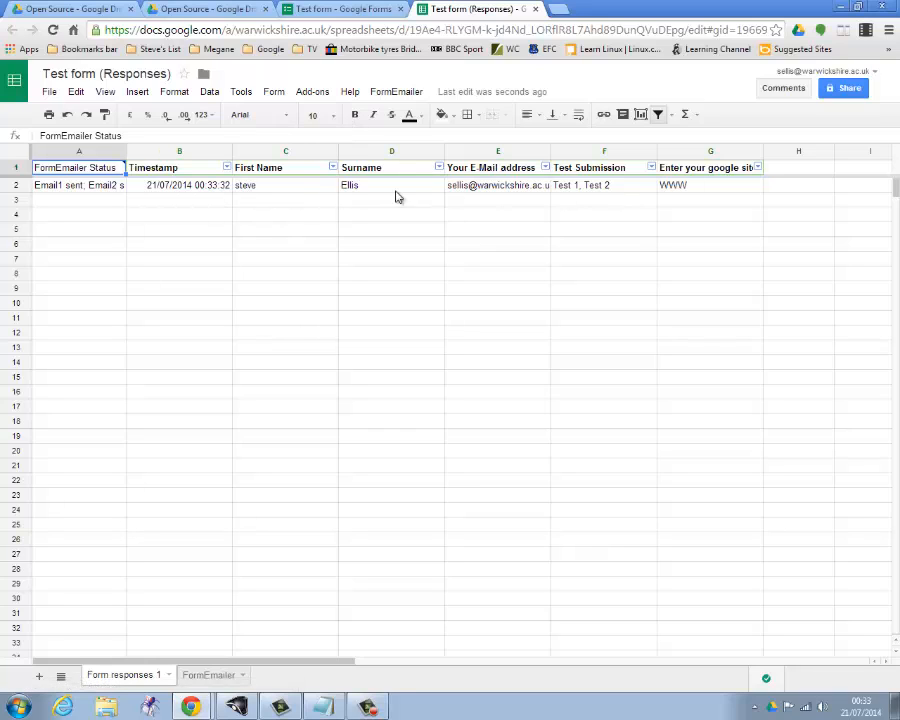
pyautogui.moveTo(125, 149); pyautogui.dragTo(254, 151)
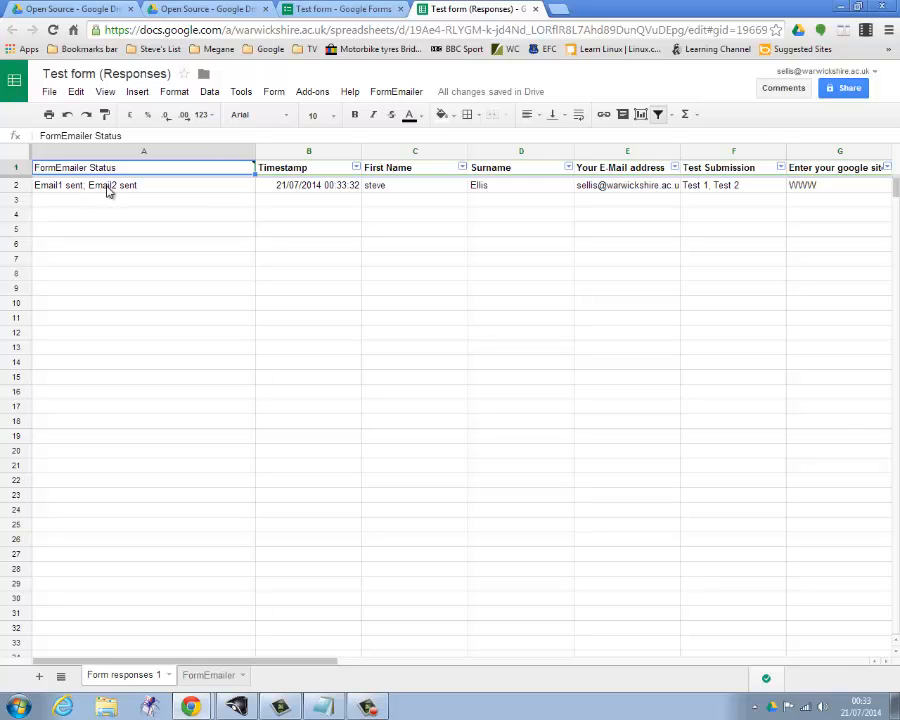
# Switch to Gmail from Google Drive and read the "Conformation of your submission" email.
pyautogui.click(196, 10)
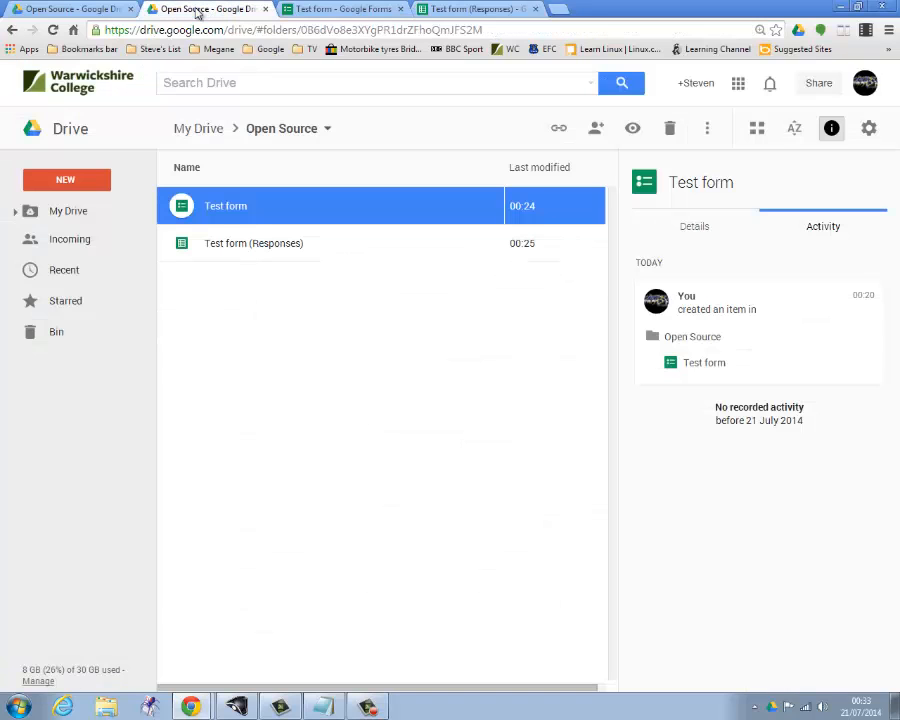
pyautogui.click(738, 85)
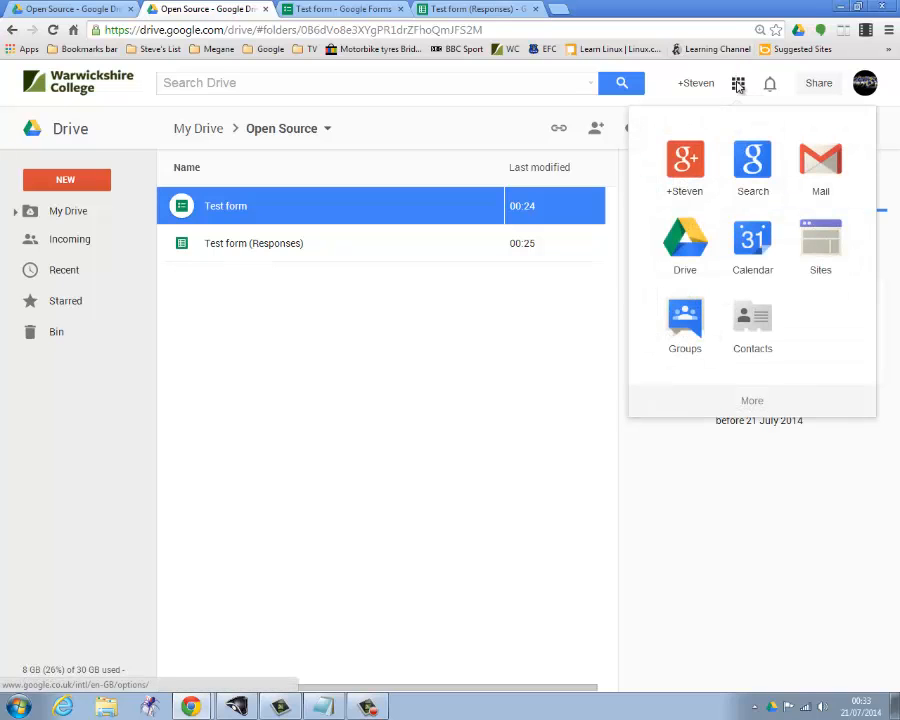
pyautogui.click(808, 161)
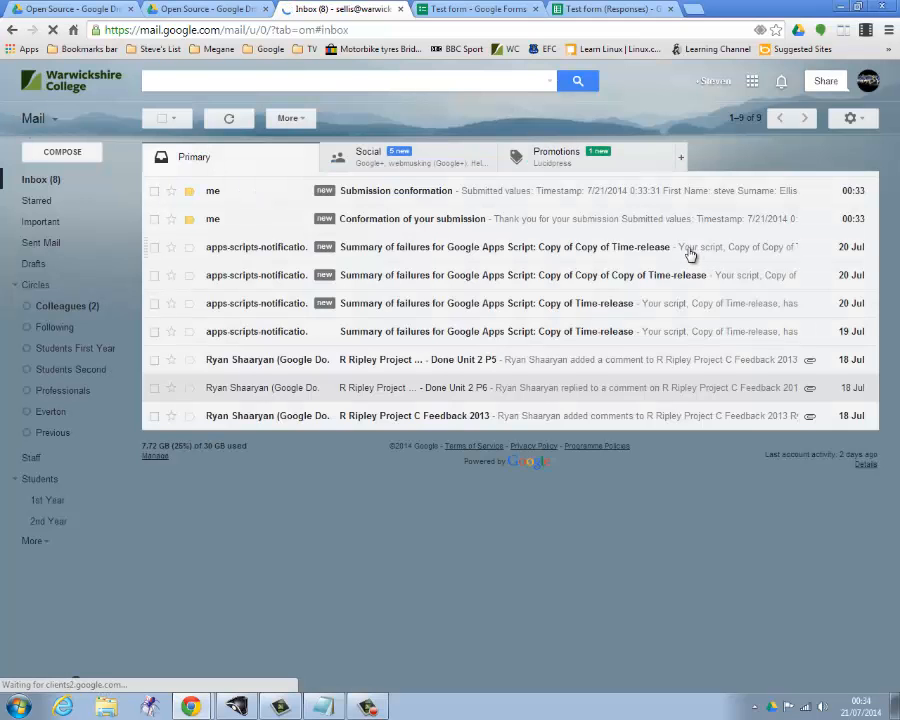
pyautogui.click(435, 222)
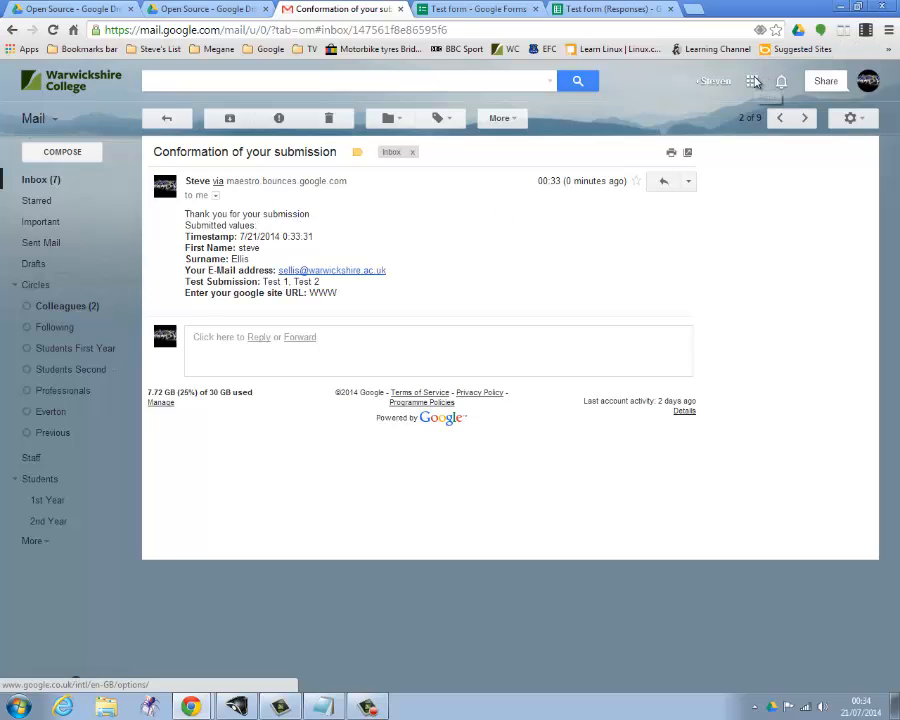
# Read the "Submission conformation" email, then close Gmail and return to the Test form (Responses) spreadsheet.
pyautogui.click(167, 118)
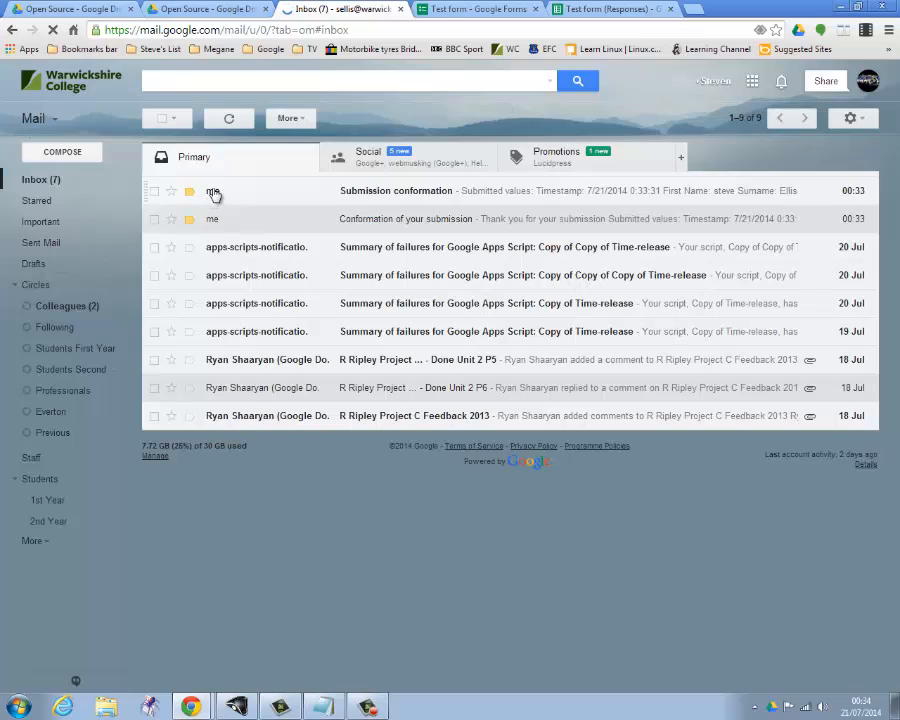
pyautogui.click(208, 191)
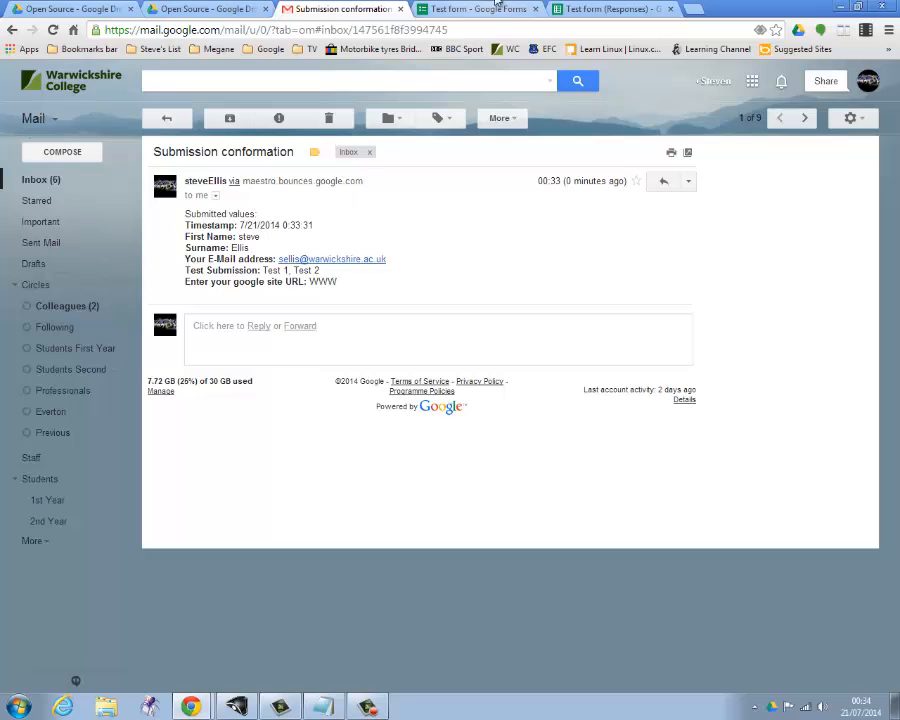
pyautogui.click(400, 9)
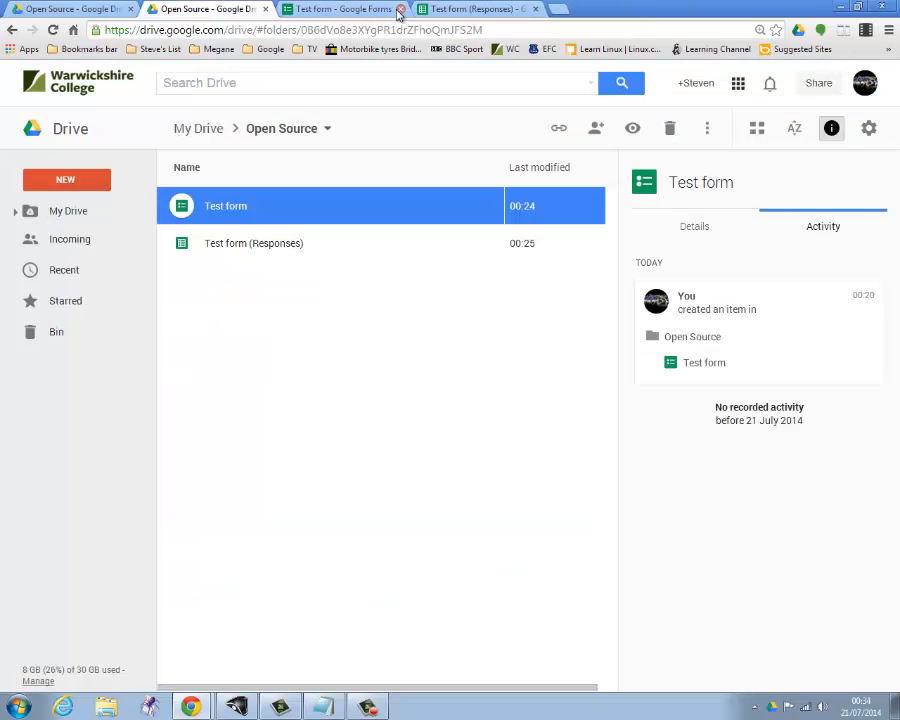
pyautogui.click(426, 9)
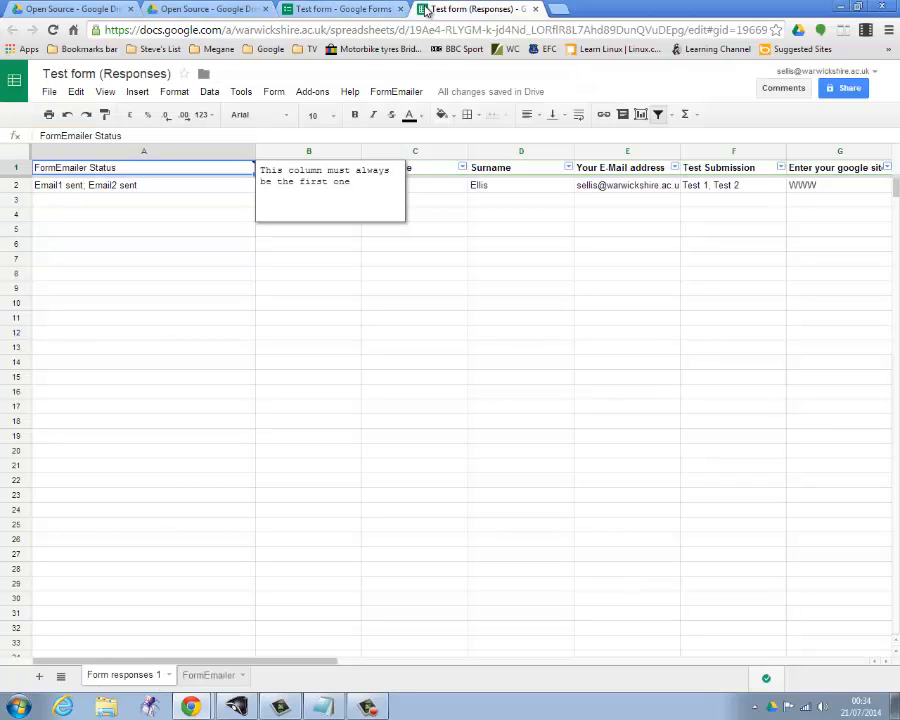